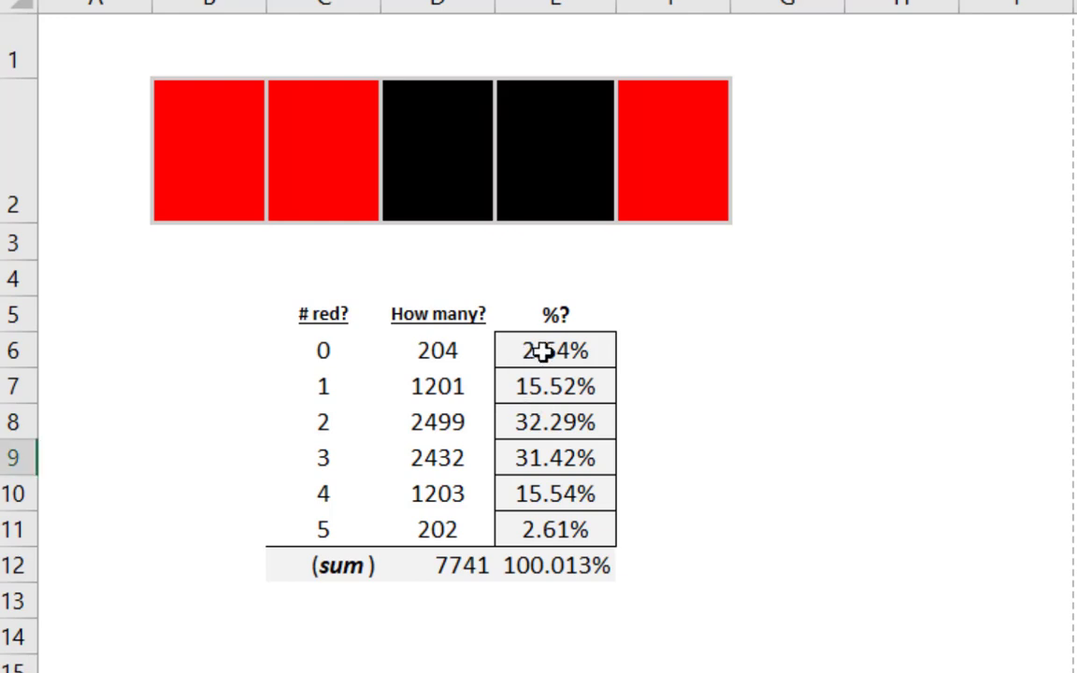
- Select the percentage values in E6:E11 as the chart data
{"action": "left_click_drag", "start_coordinate": [543, 353], "coordinate": [555, 526]}
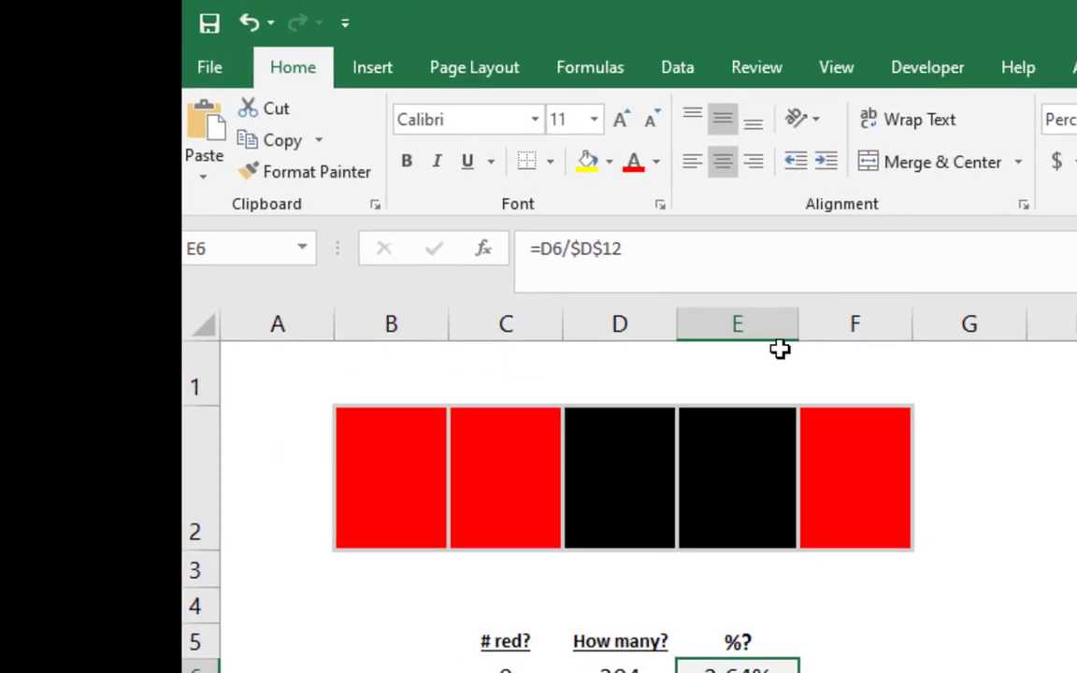
- Insert a clustered column chart of the percentages, moved beside the table and enlarged
{"action": "left_click", "coordinate": [370, 70]}
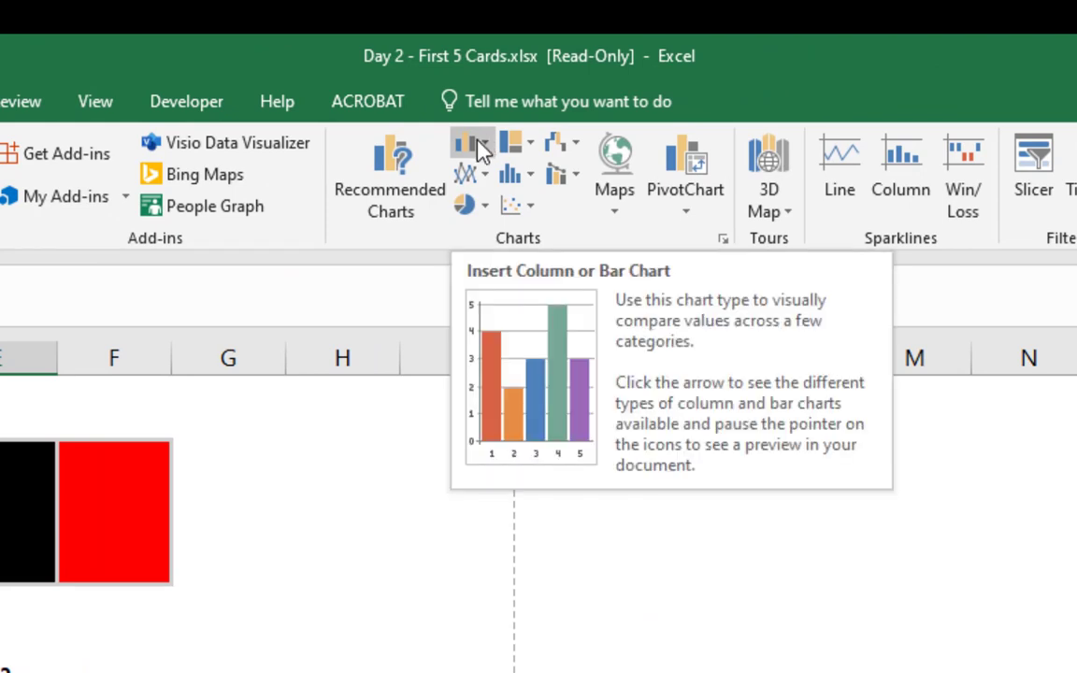
{"action": "left_click", "coordinate": [479, 144]}
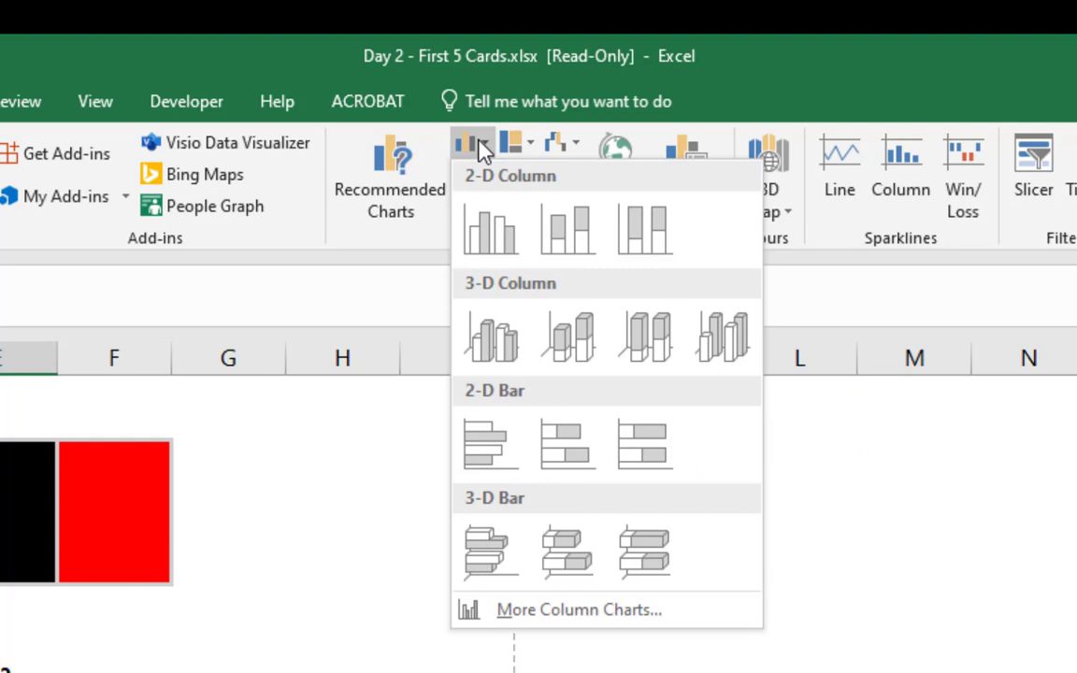
{"action": "left_click", "coordinate": [493, 250]}
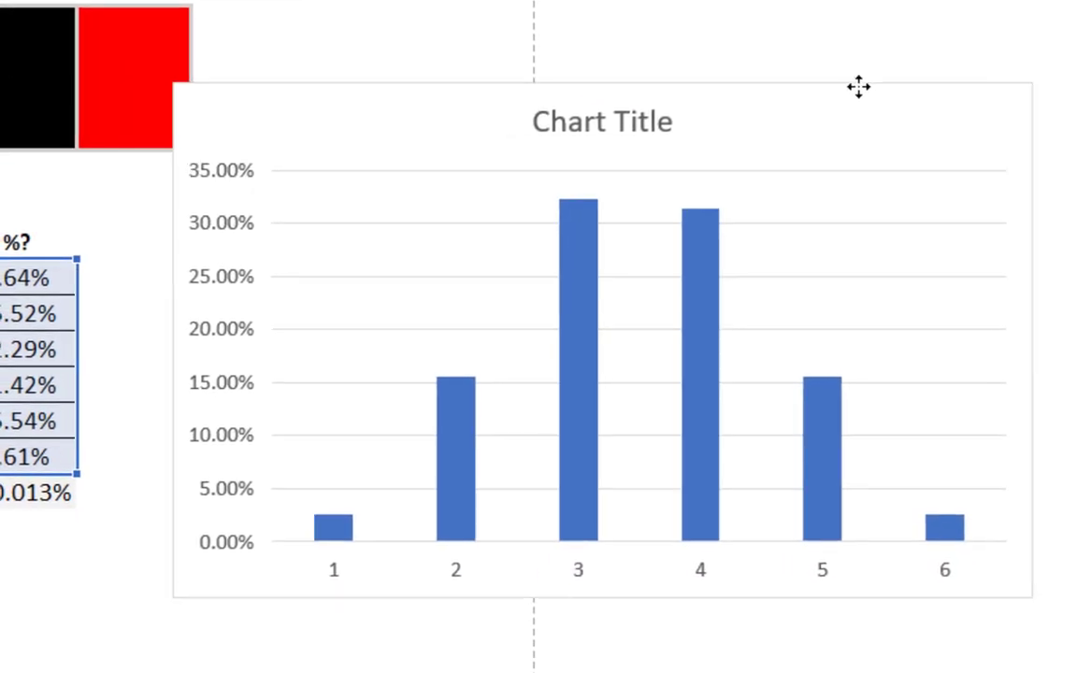
{"action": "left_click_drag", "start_coordinate": [859, 86], "coordinate": [871, 0]}
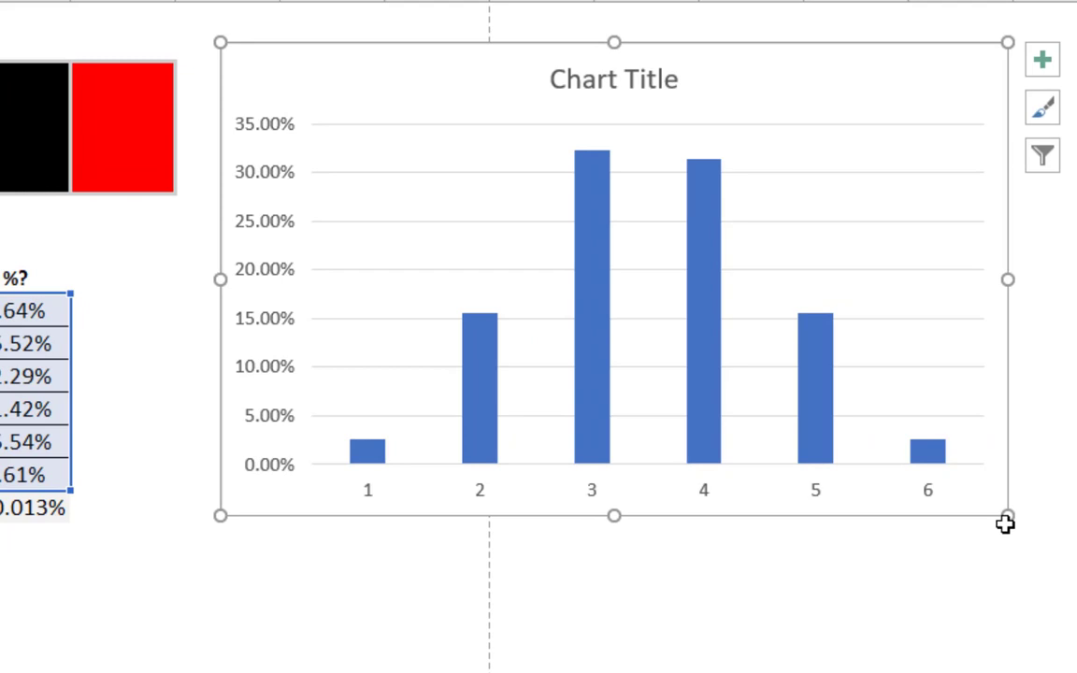
{"action": "left_click_drag", "start_coordinate": [1004, 524], "coordinate": [1069, 597]}
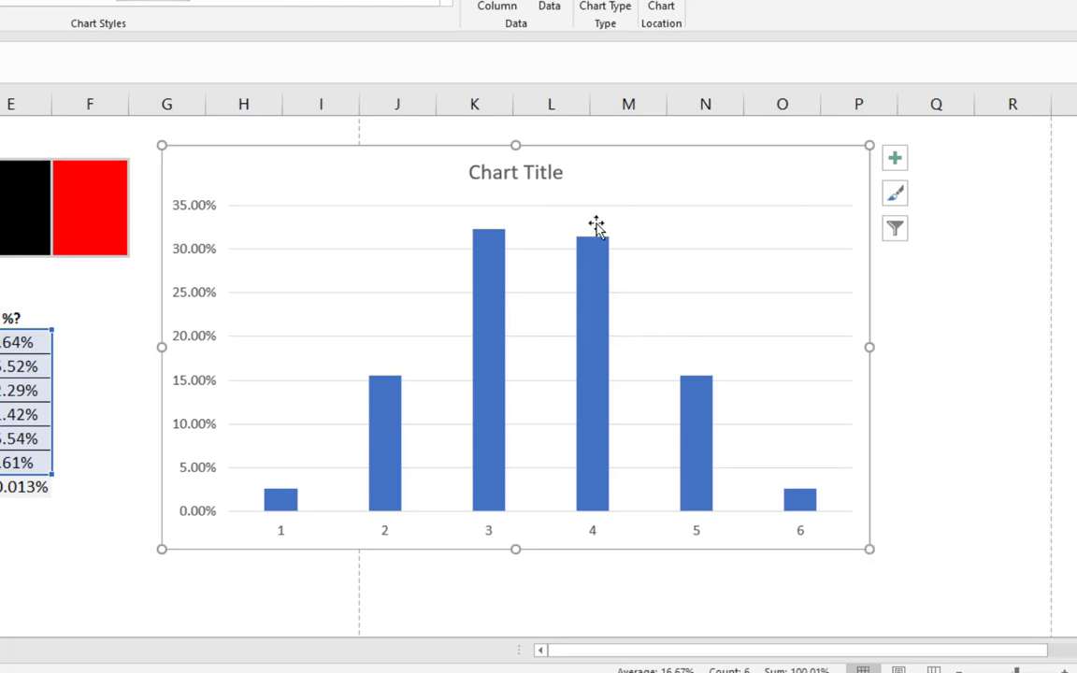
- Select the chart's 'Chart Title' placeholder text for editing
{"action": "left_click", "coordinate": [511, 170]}
{"action": "double_click", "coordinate": [511, 170]}
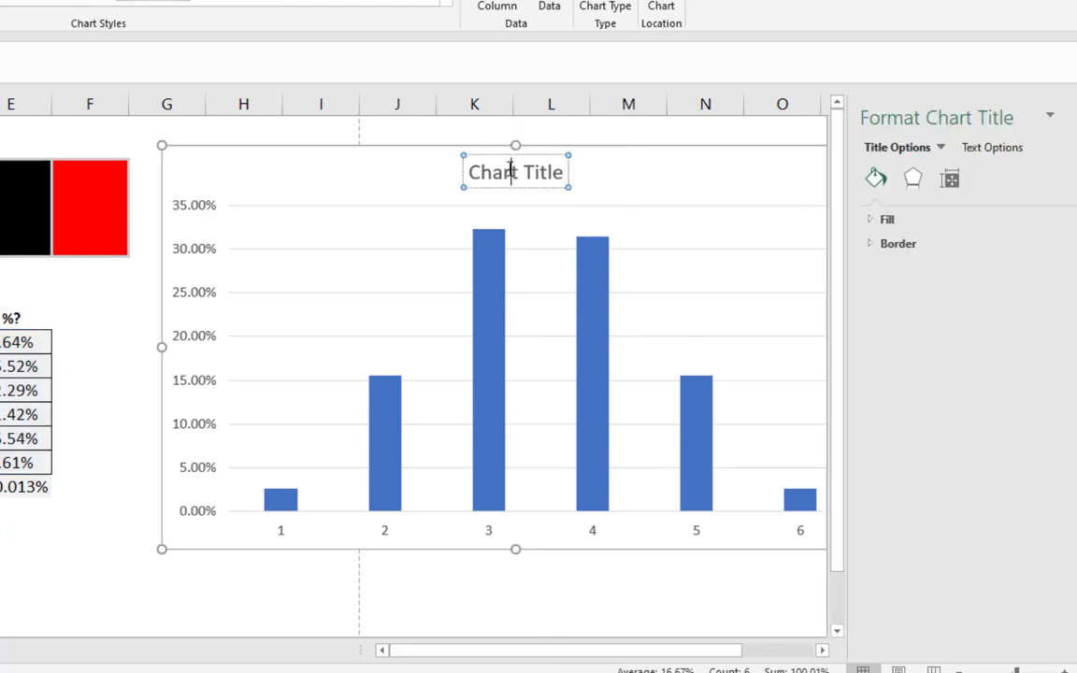
{"action": "triple_click", "coordinate": [512, 174]}
{"action": "double_click", "coordinate": [512, 174]}
{"action": "triple_click", "coordinate": [512, 174]}
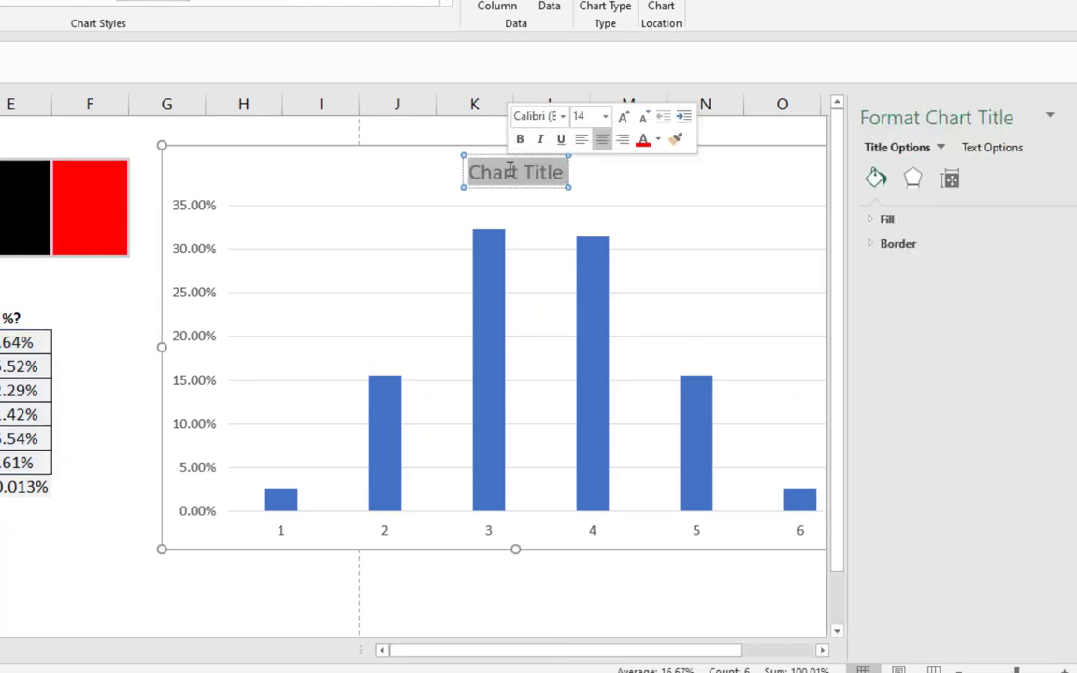
{"action": "left_click", "coordinate": [647, 161]}
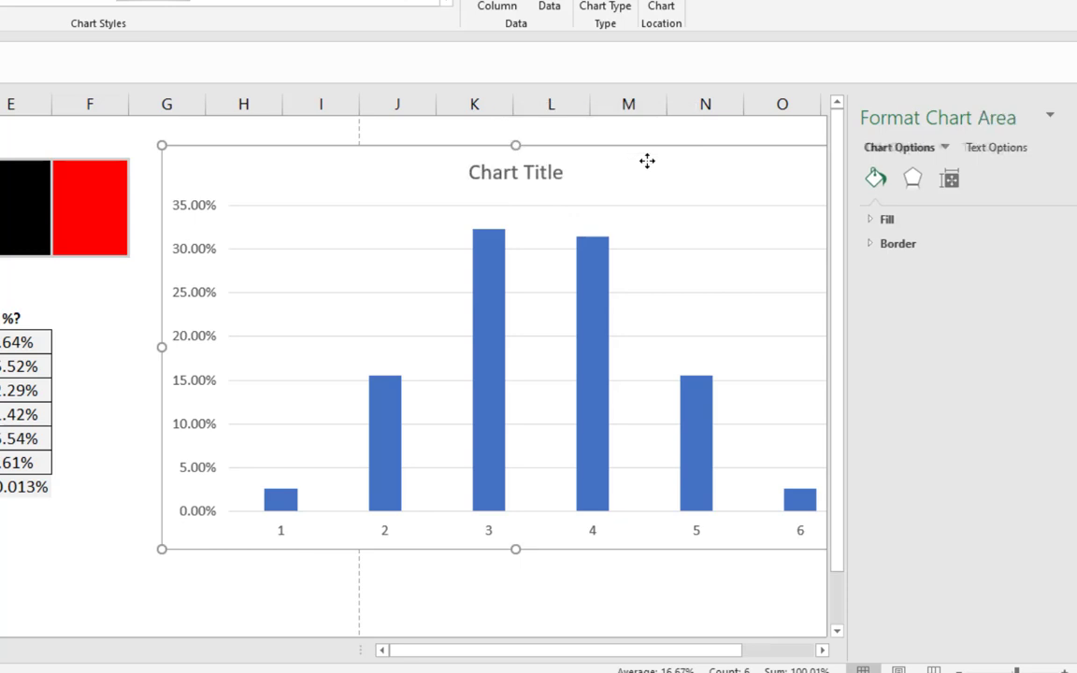
- Replace the placeholder title with 'Number of Red Cards Seen (out of 5)'
{"action": "left_click", "coordinate": [538, 176]}
{"action": "double_click", "coordinate": [540, 173]}
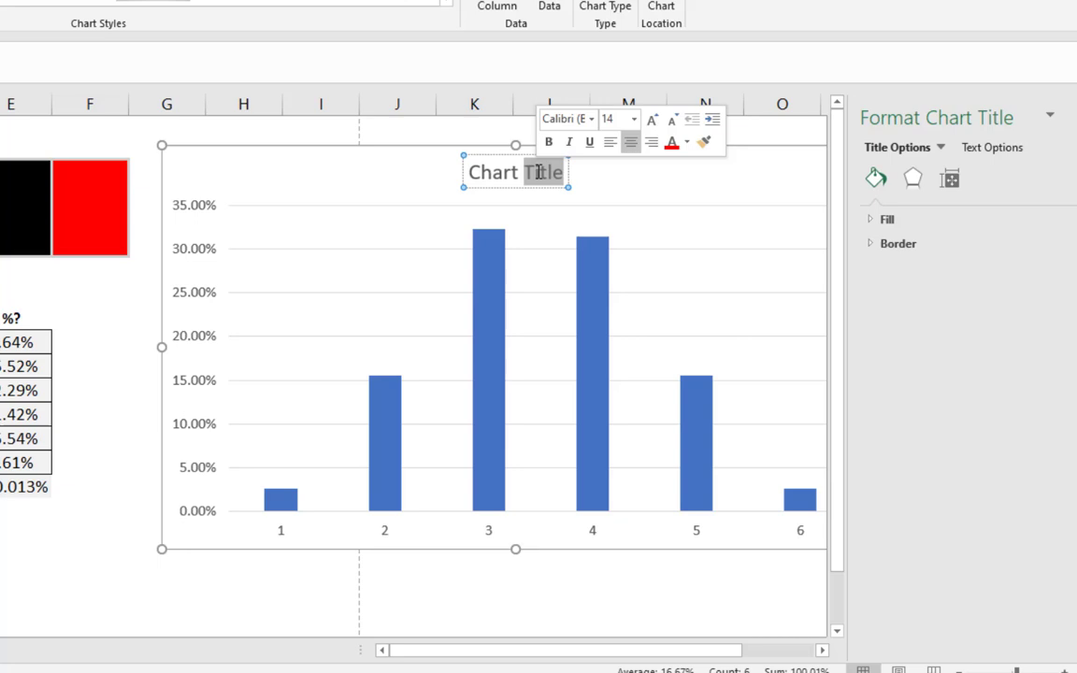
{"action": "key", "text": "BackSpace"}
{"action": "key", "text": "BackSpace"}
{"action": "key", "text": "BackSpace"}
{"action": "key", "text": "BackSpace"}
{"action": "key", "text": "BackSpace"}
{"action": "key", "text": "BackSpace"}
{"action": "key", "text": "BackSpace"}
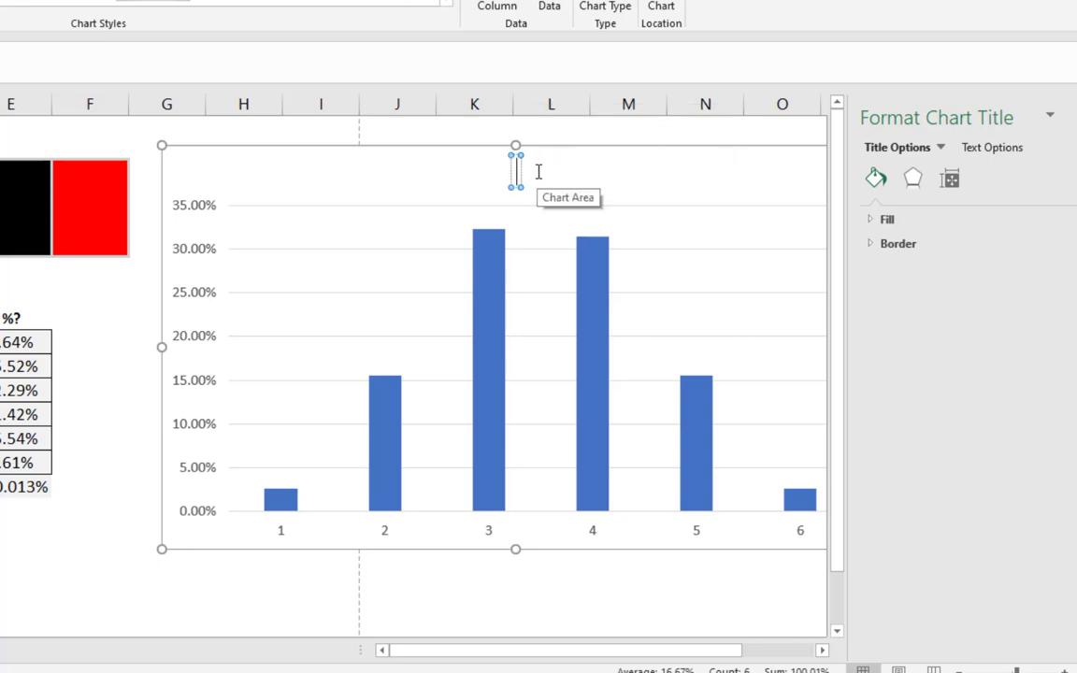
{"action": "type", "text": "Number of Re"}
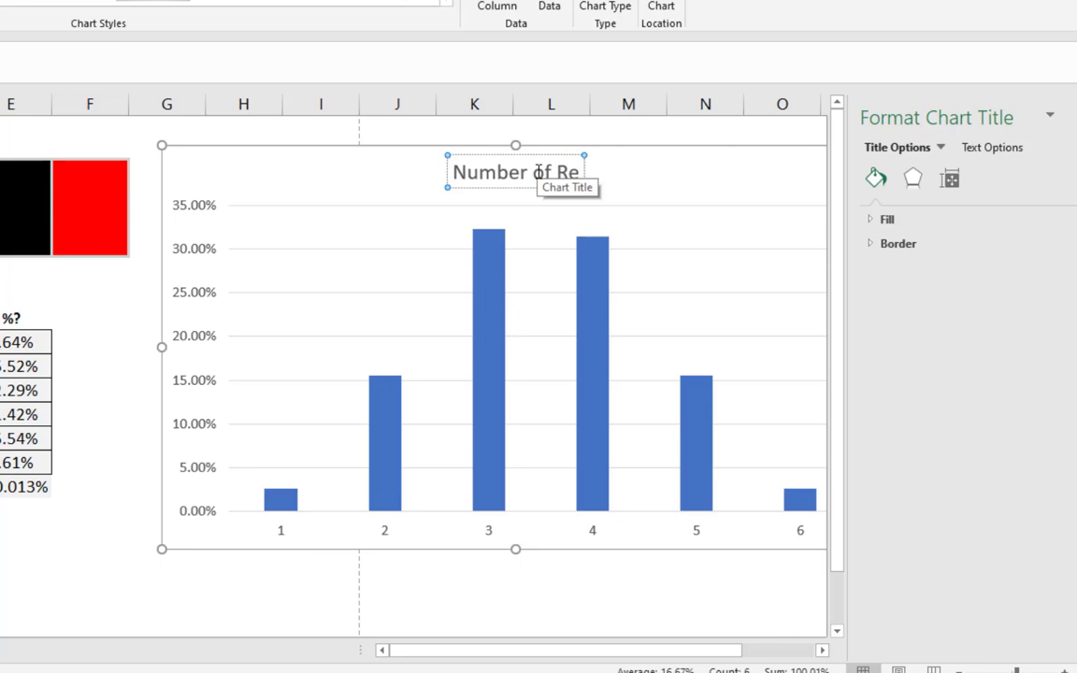
{"action": "type", "text": "d Cards See"}
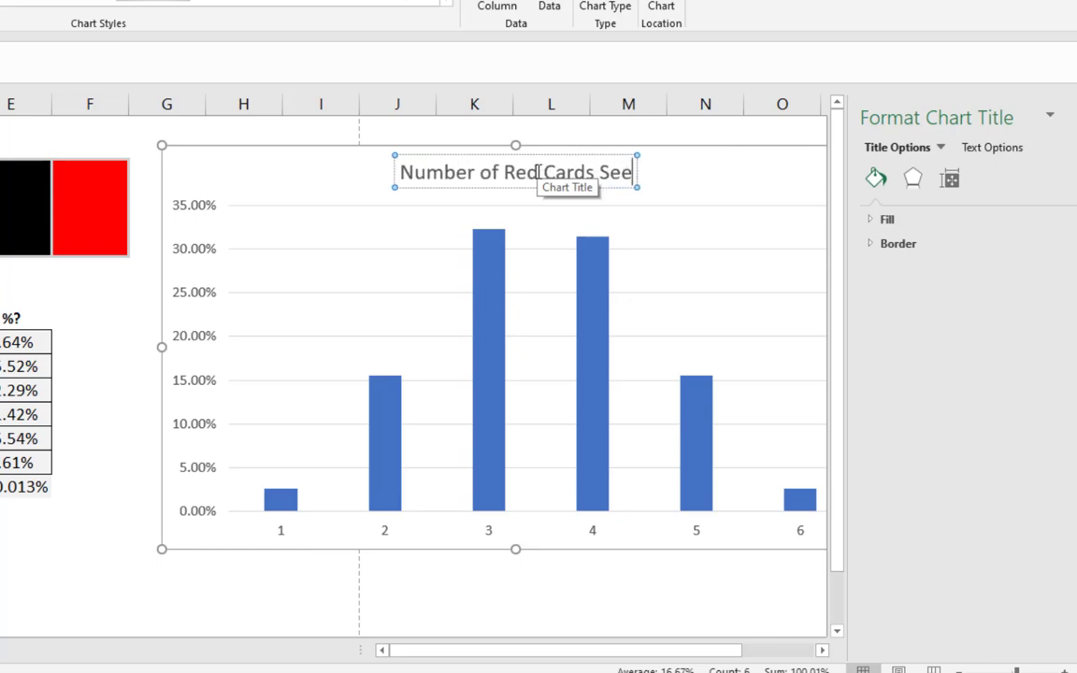
{"action": "type", "text": "n (out of 5"}
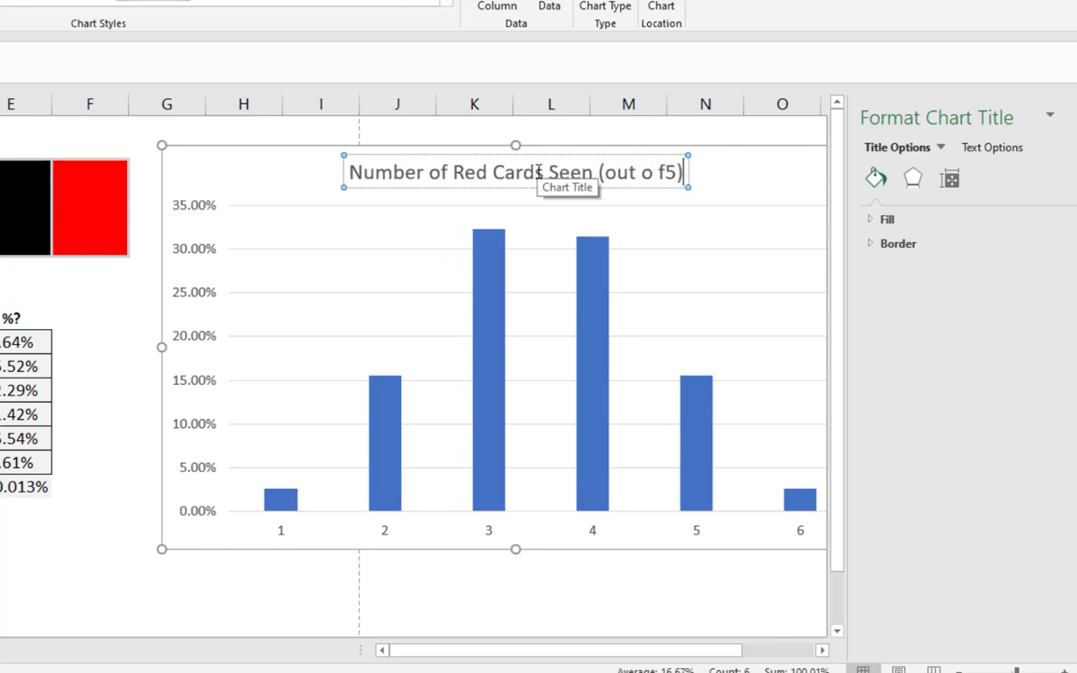
{"action": "key", "text": "BackSpace"}
{"action": "key", "text": "BackSpace"}
{"action": "key", "text": "BackSpace"}
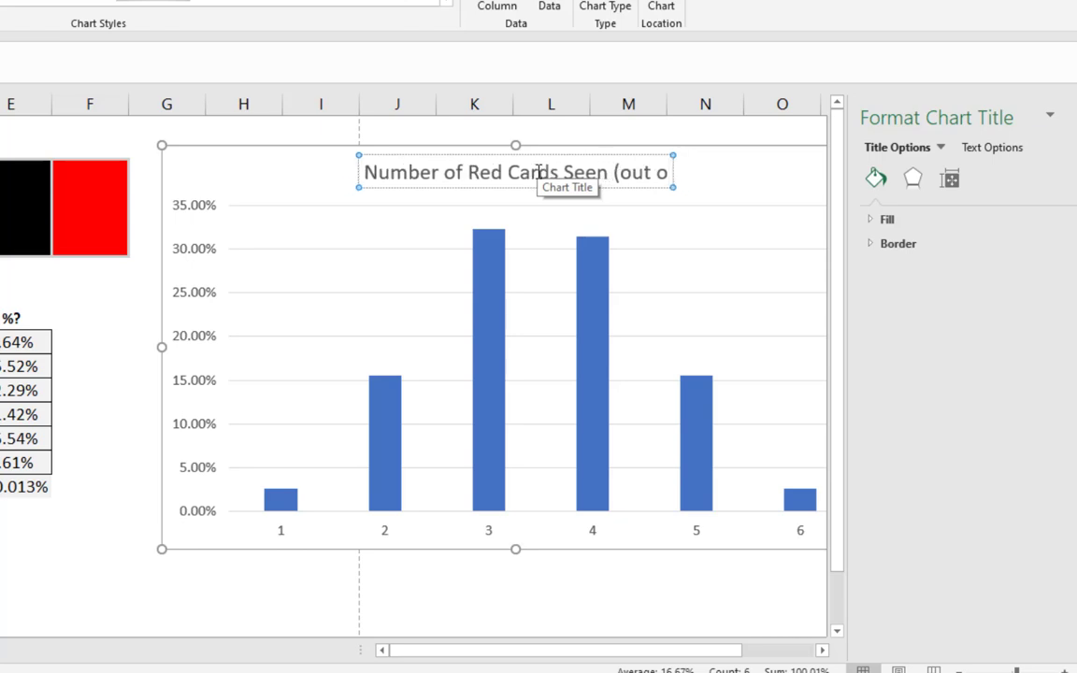
{"action": "type", "text": "f 5)"}
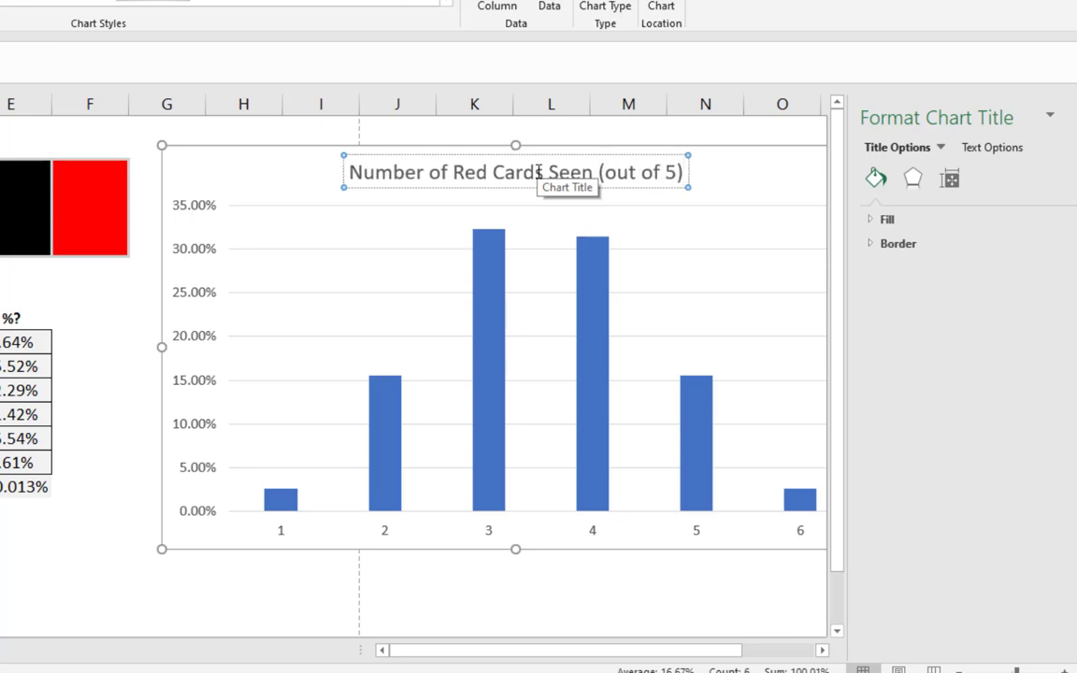
{"action": "left_click", "coordinate": [241, 141]}
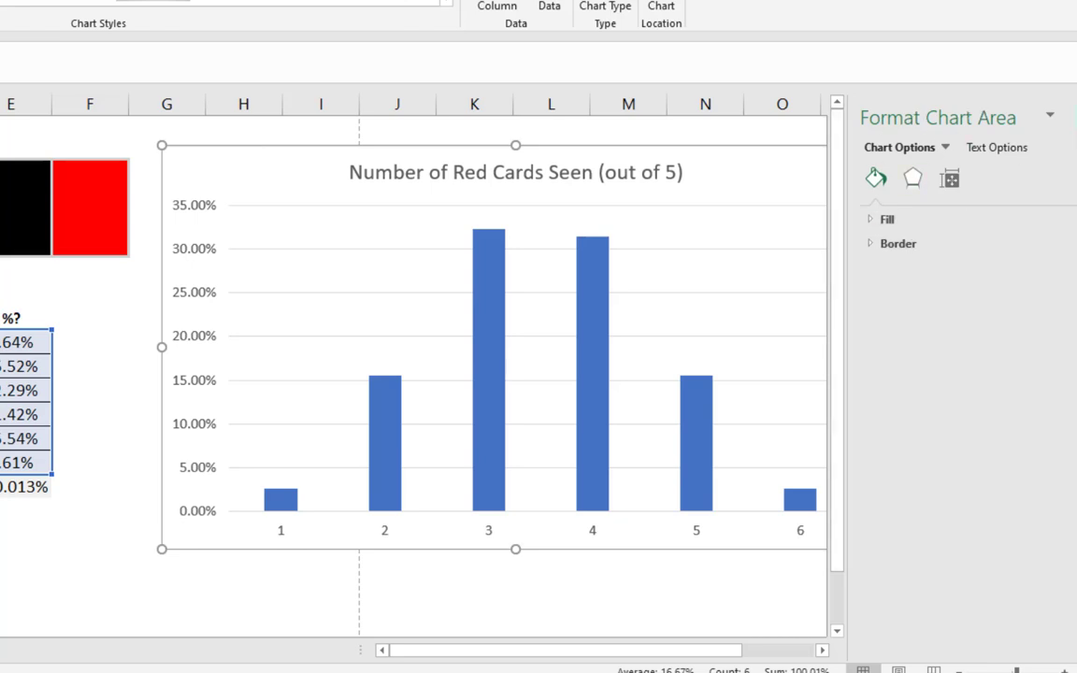
{"action": "left_click", "coordinate": [1070, 115]}
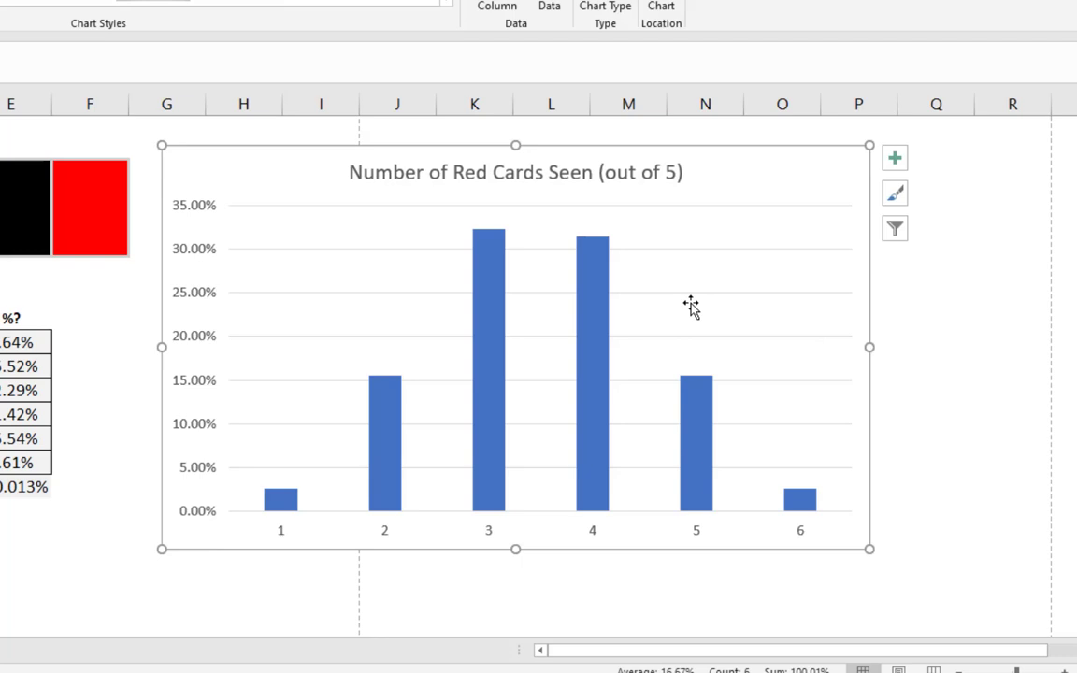
- Use the red-card counts in C6:C11 as the chart's horizontal axis labels via Select Data
{"action": "left_click", "coordinate": [690, 302]}
{"action": "right_click", "coordinate": [691, 302]}
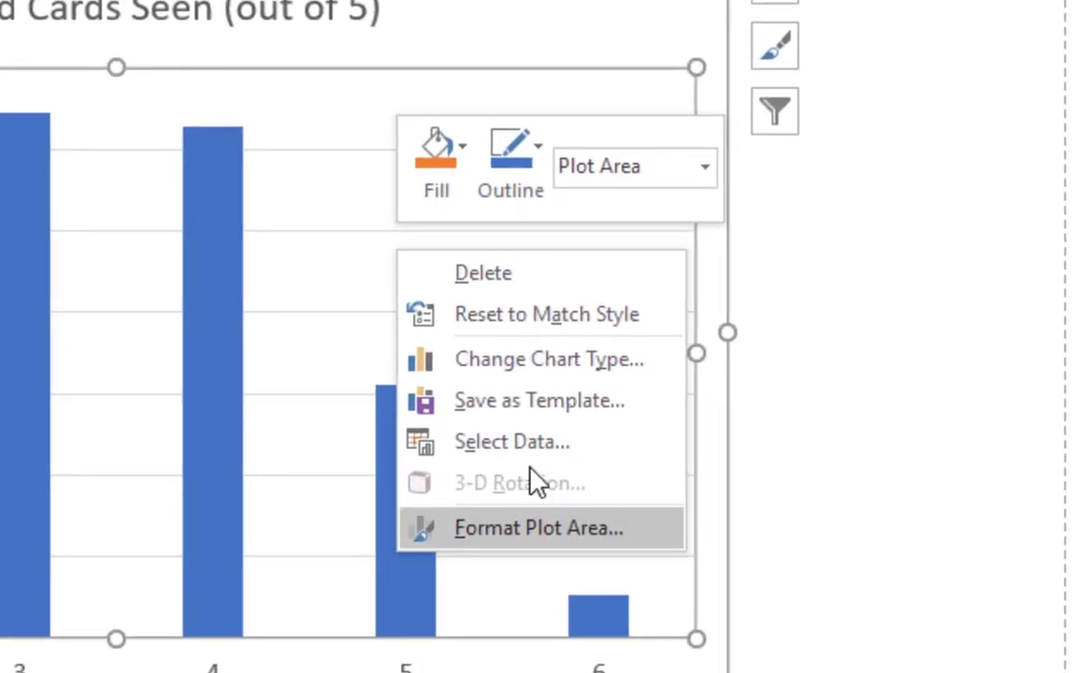
{"action": "left_click", "coordinate": [528, 459]}
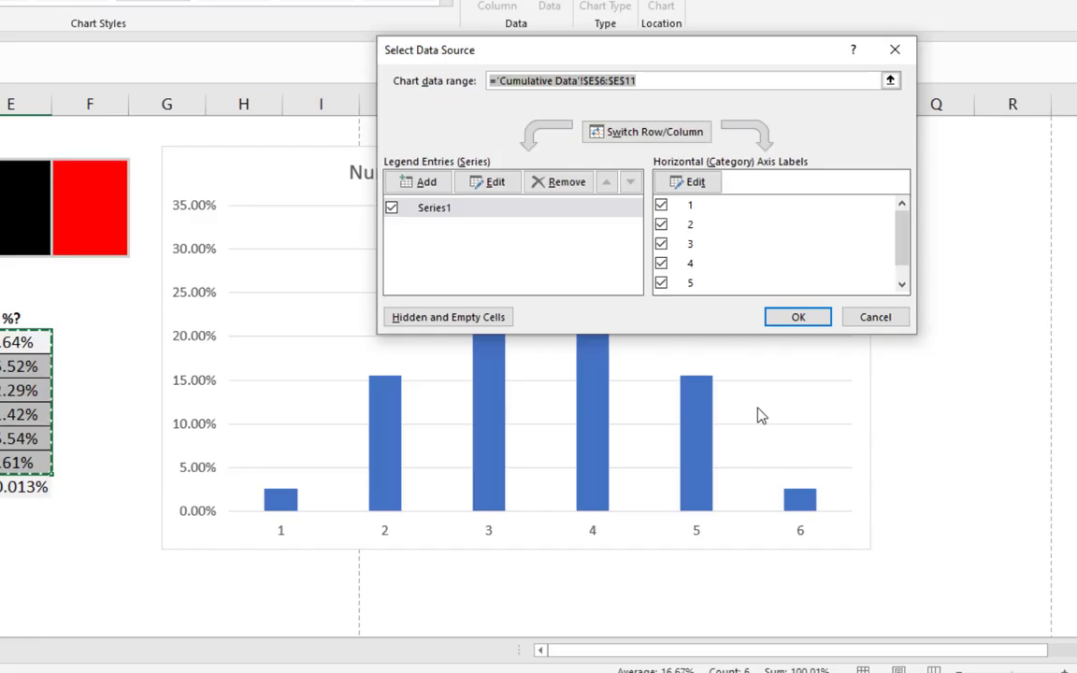
{"action": "left_click", "coordinate": [438, 26]}
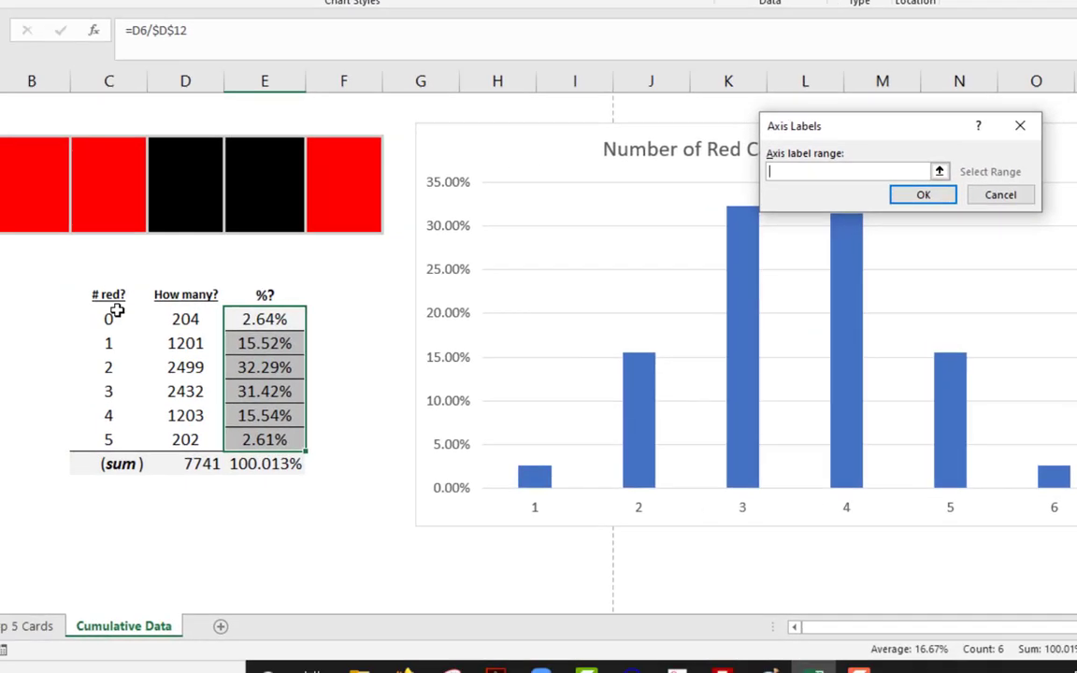
{"action": "left_click", "coordinate": [139, 292]}
{"action": "left_click_drag", "start_coordinate": [141, 315], "coordinate": [140, 437]}
{"action": "left_click", "coordinate": [952, 197]}
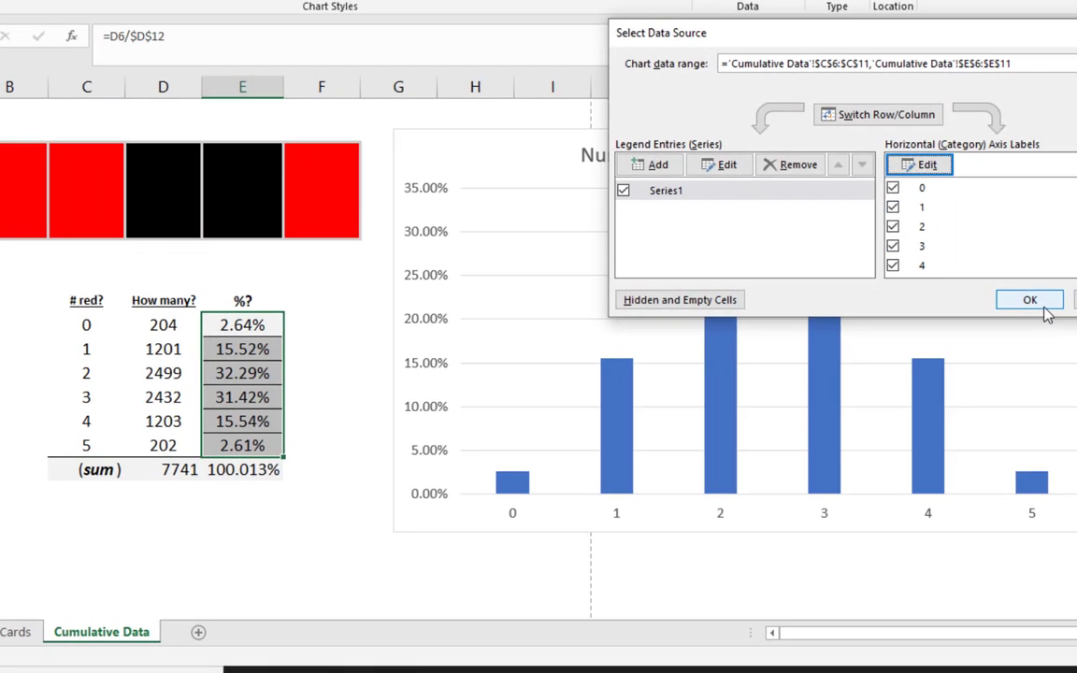
{"action": "left_click", "coordinate": [1032, 299]}
{"action": "left_click", "coordinate": [987, 389]}
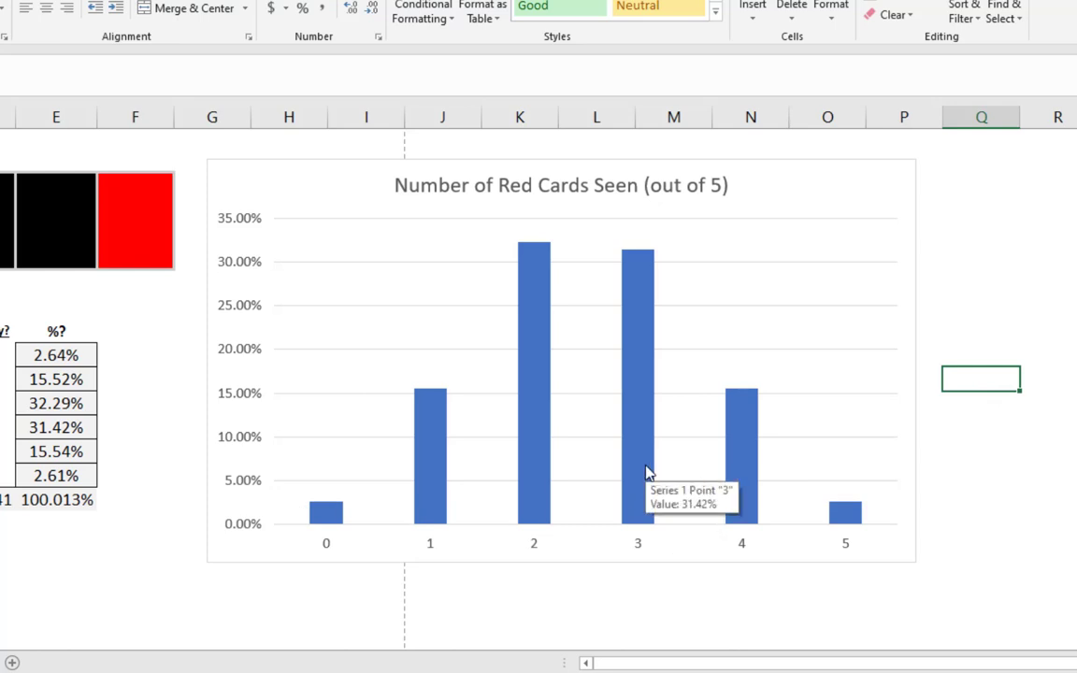
- Set the column series gap width to 4% in Format Data Series
{"action": "right_click", "coordinate": [647, 473]}
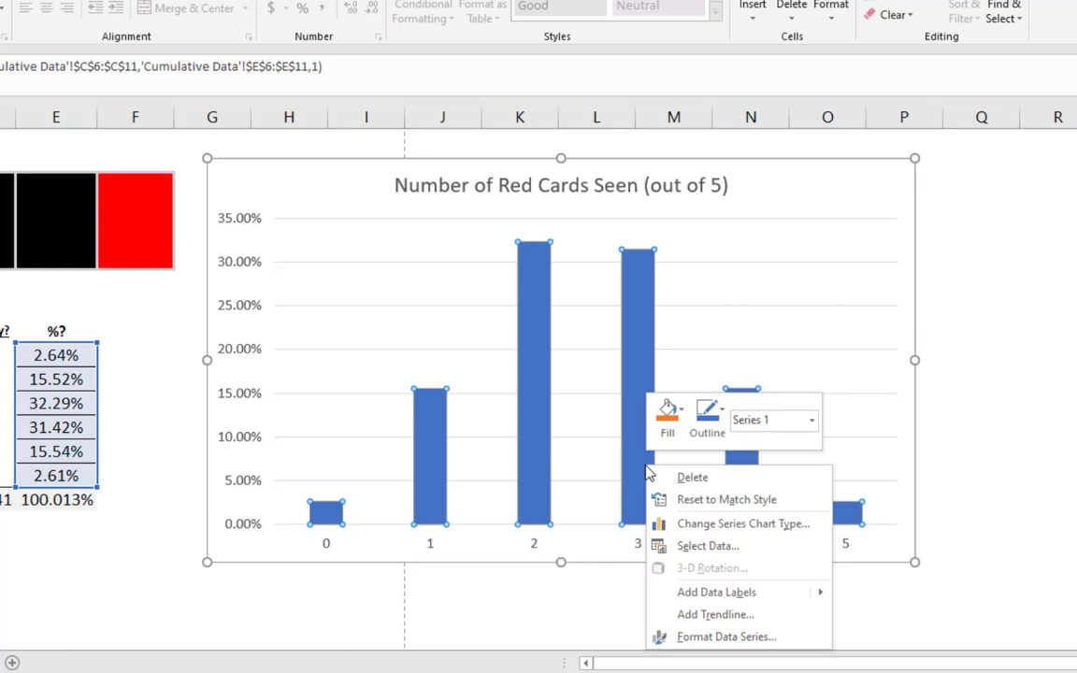
{"action": "left_click", "coordinate": [732, 279]}
{"action": "right_click", "coordinate": [729, 277]}
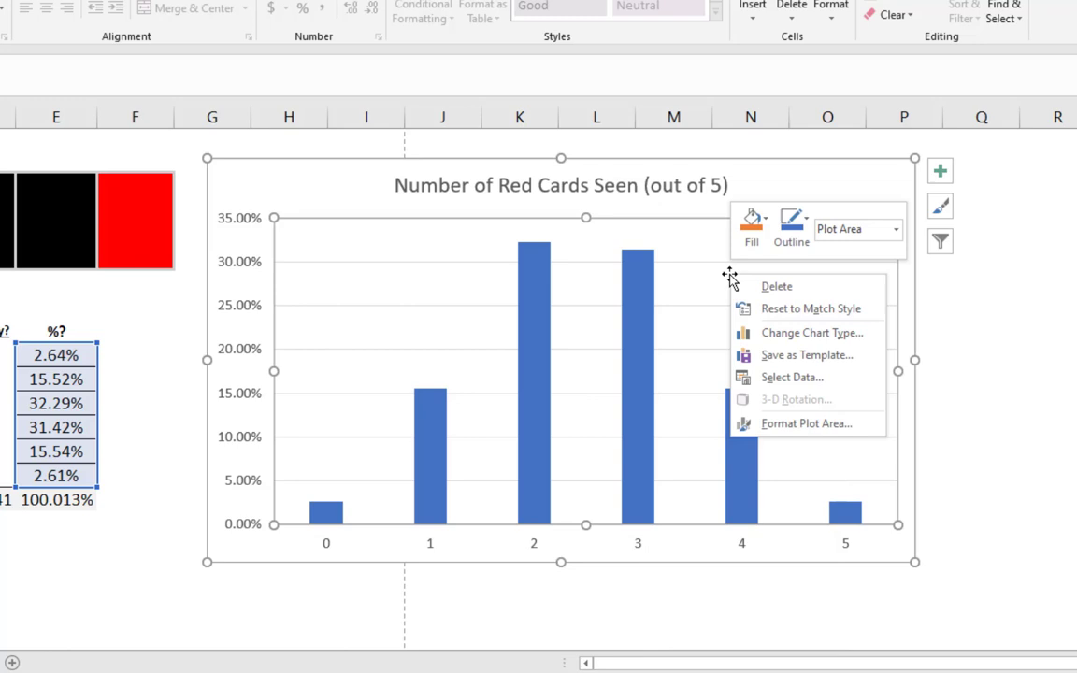
{"action": "right_click", "coordinate": [640, 345]}
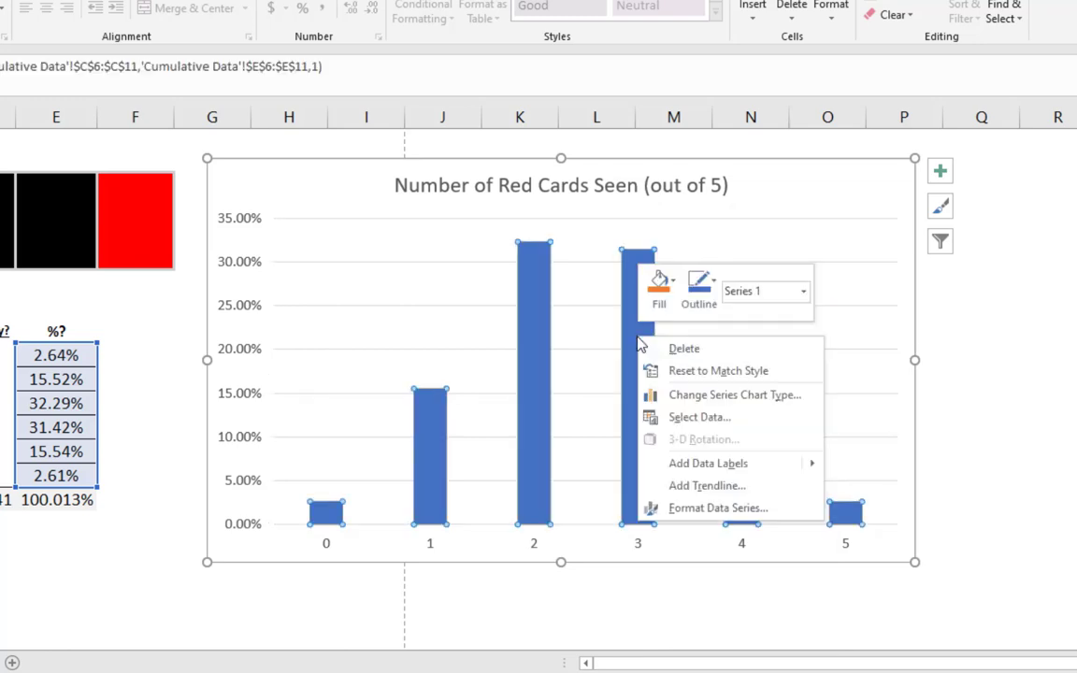
{"action": "left_click", "coordinate": [746, 512]}
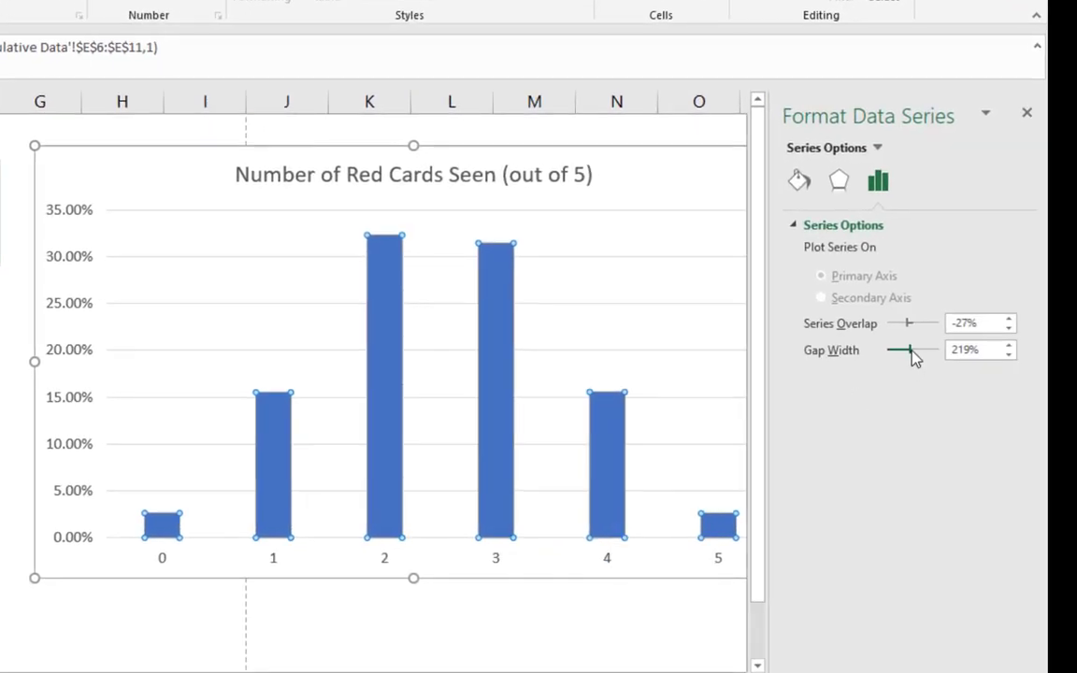
{"action": "left_click_drag", "start_coordinate": [914, 358], "coordinate": [887, 361]}
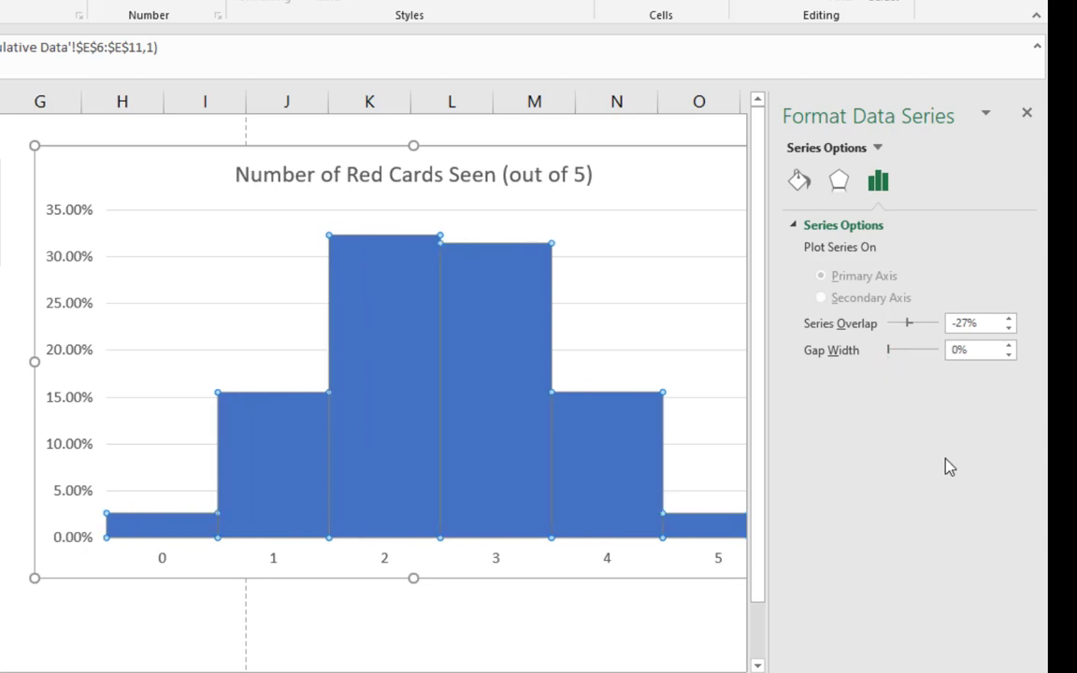
{"action": "left_click", "coordinate": [1009, 346]}
{"action": "left_click", "coordinate": [1009, 346]}
{"action": "left_click", "coordinate": [1009, 346]}
{"action": "left_click", "coordinate": [1009, 346]}
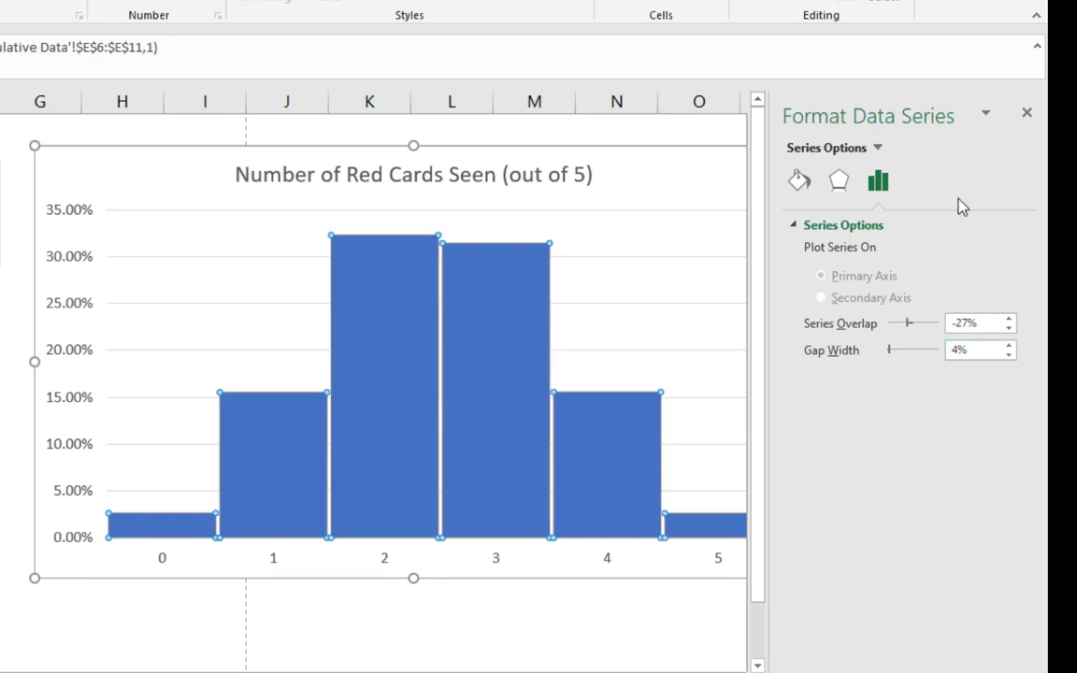
- Give the bars a solid fill in Orange, Accent 2, Darker 50% (dark brown)
{"action": "left_click", "coordinate": [800, 181]}
{"action": "left_click", "coordinate": [808, 226]}
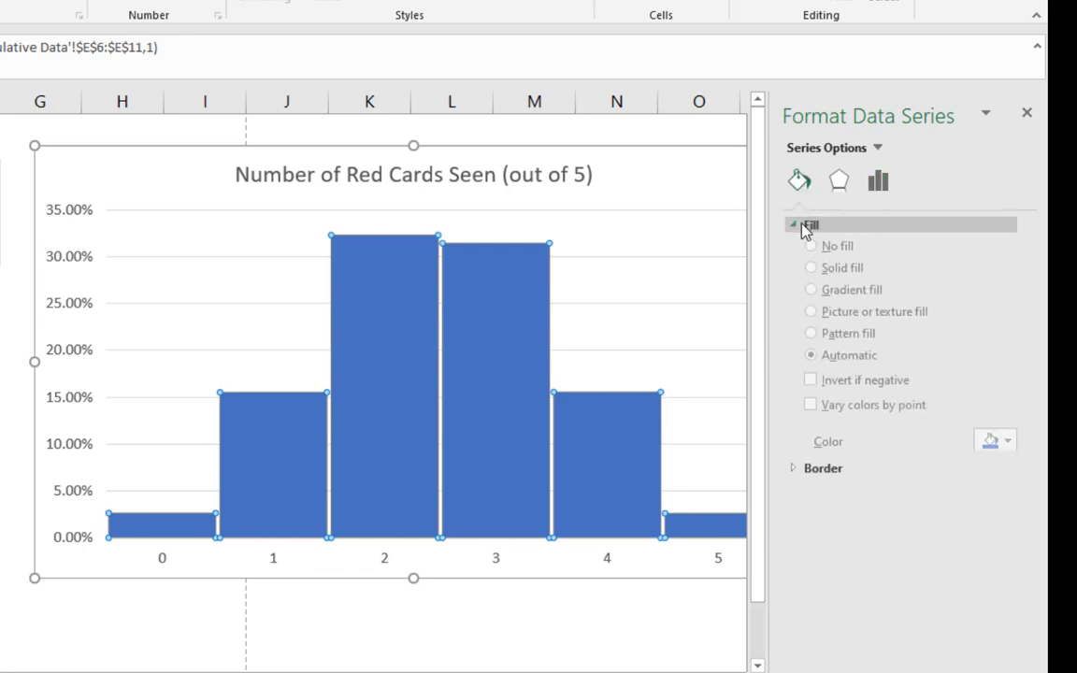
{"action": "left_click", "coordinate": [831, 280]}
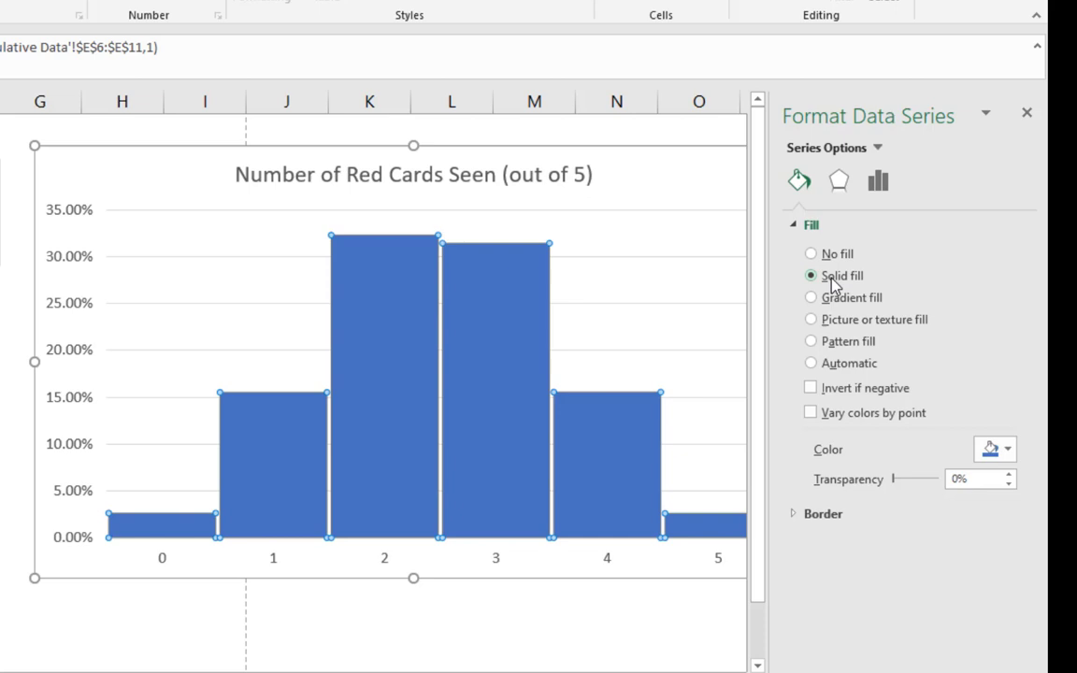
{"action": "left_click", "coordinate": [1007, 452]}
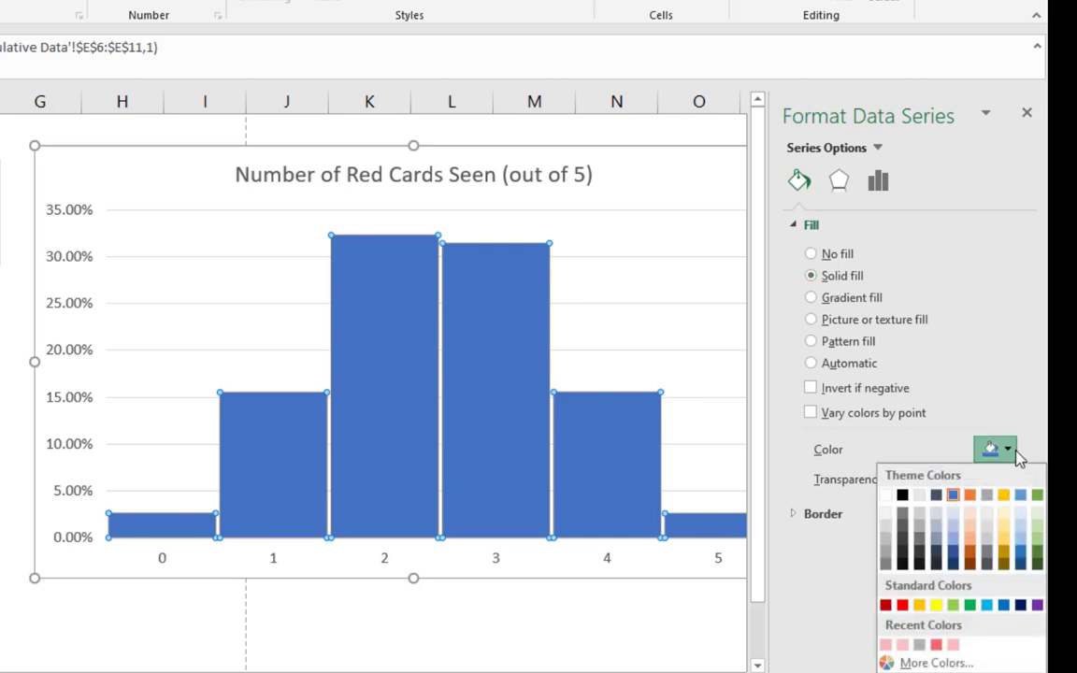
{"action": "left_click", "coordinate": [903, 606]}
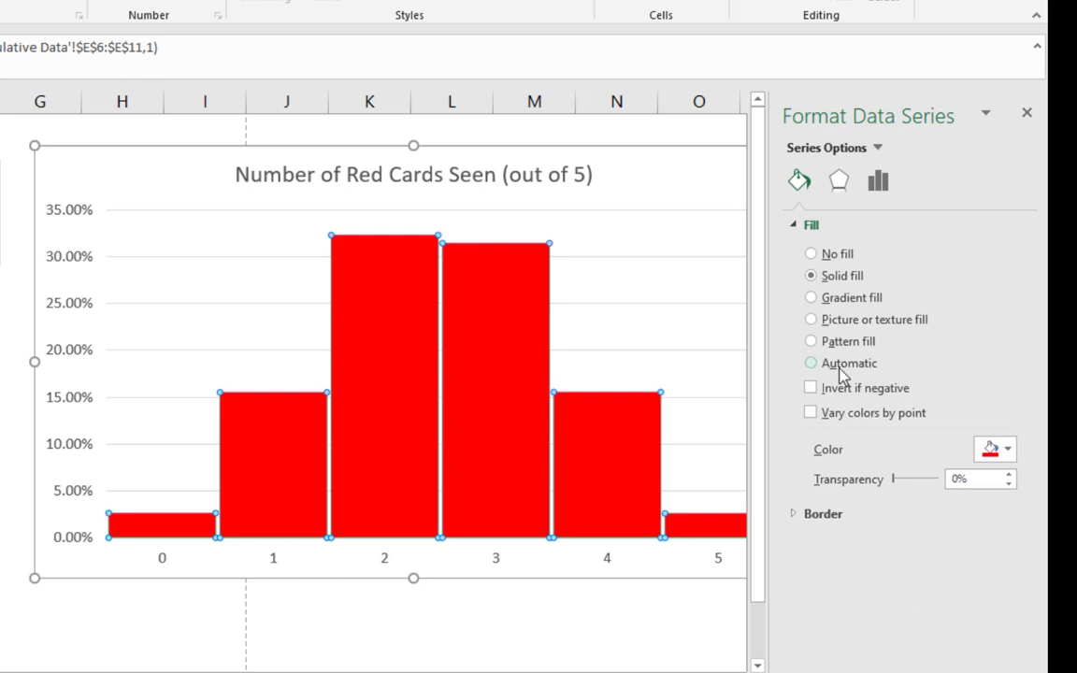
{"action": "left_click", "coordinate": [850, 300]}
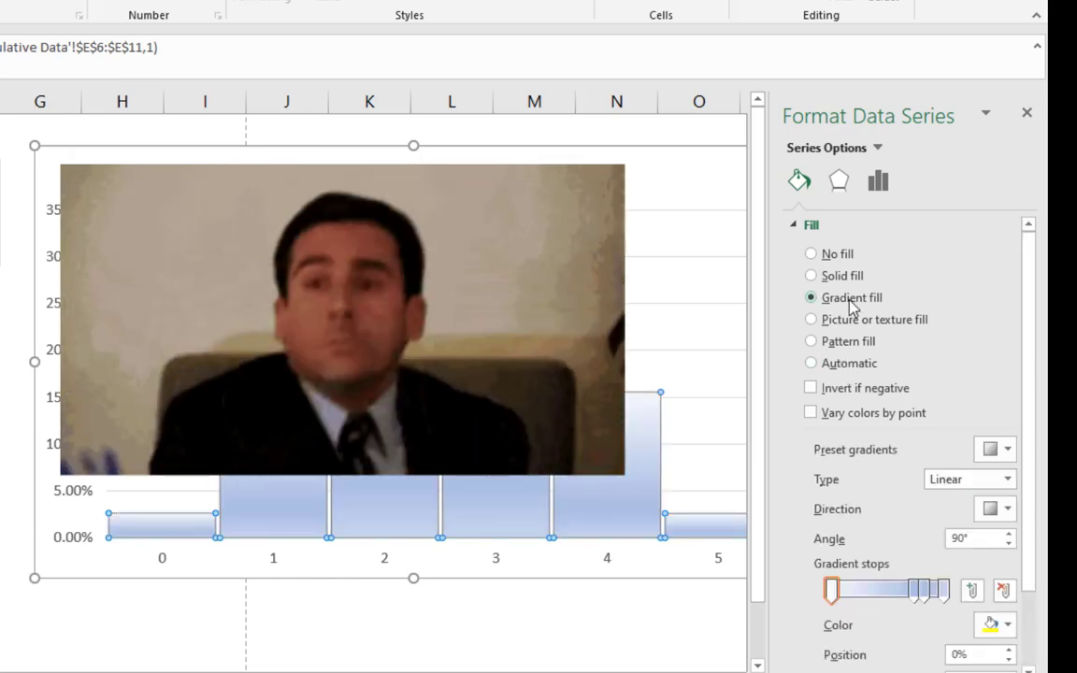
{"action": "left_click", "coordinate": [839, 279]}
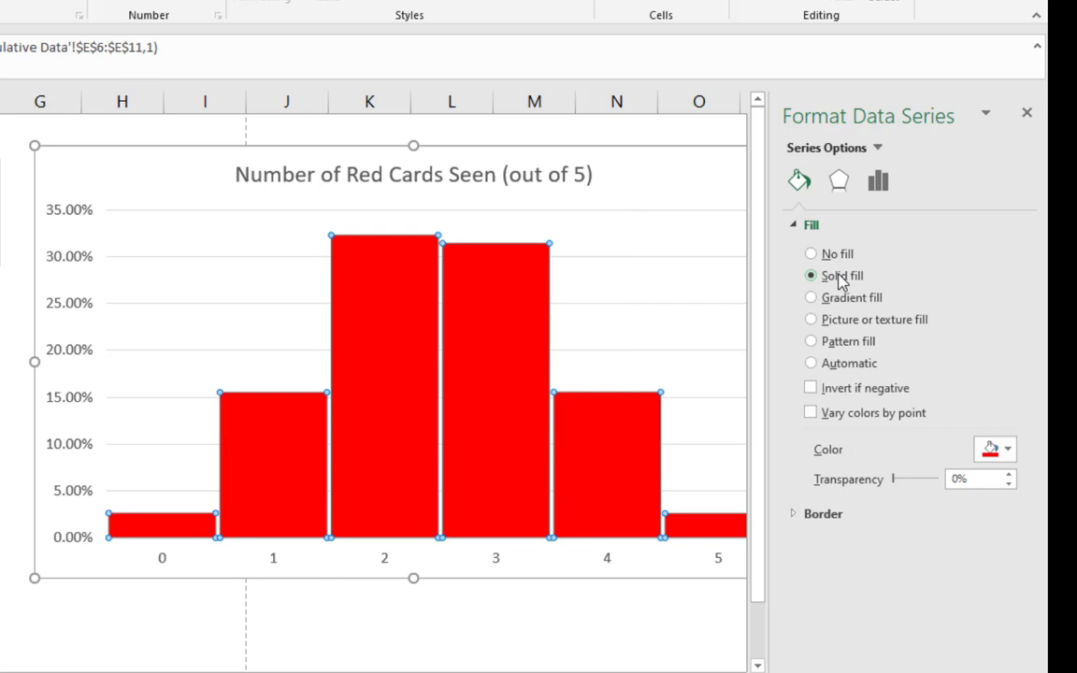
{"action": "left_click", "coordinate": [1010, 456]}
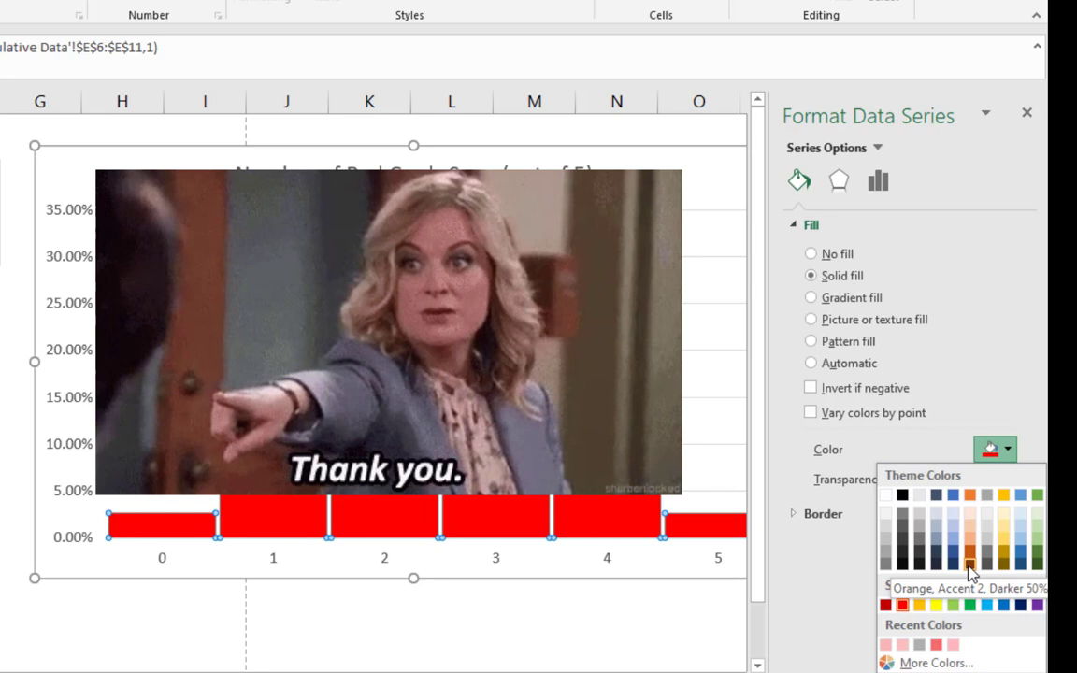
{"action": "left_click", "coordinate": [970, 565]}
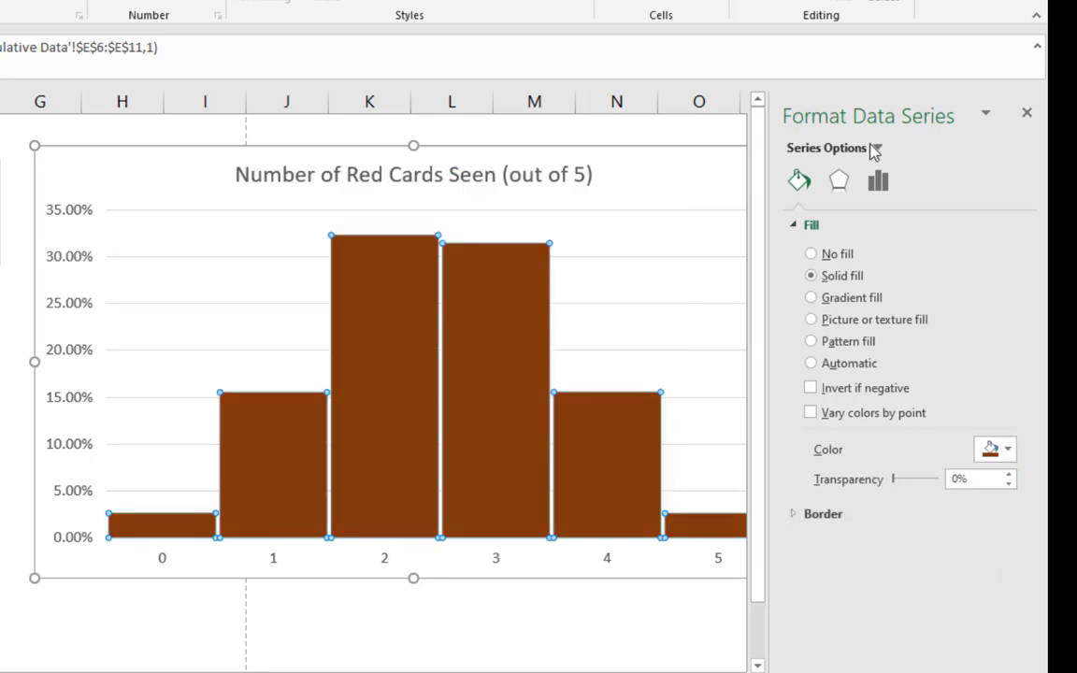
{"action": "left_click", "coordinate": [795, 517]}
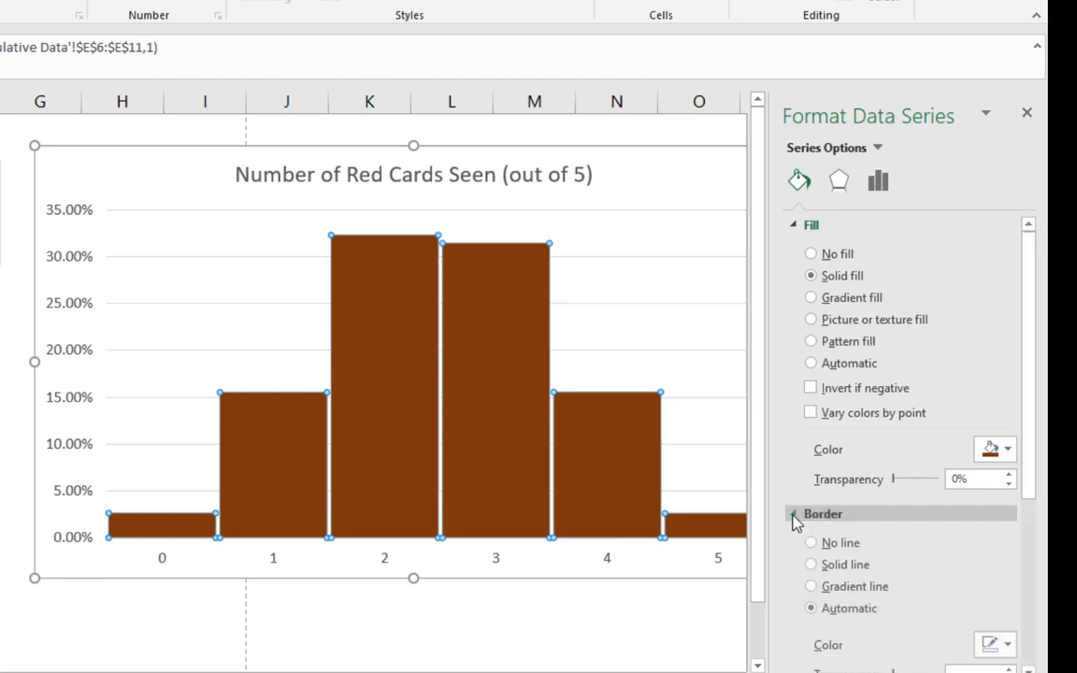
- Outline the bars with a solid black border 3.25 pt wide
{"action": "left_click", "coordinate": [871, 566]}
{"action": "left_click", "coordinate": [1010, 645]}
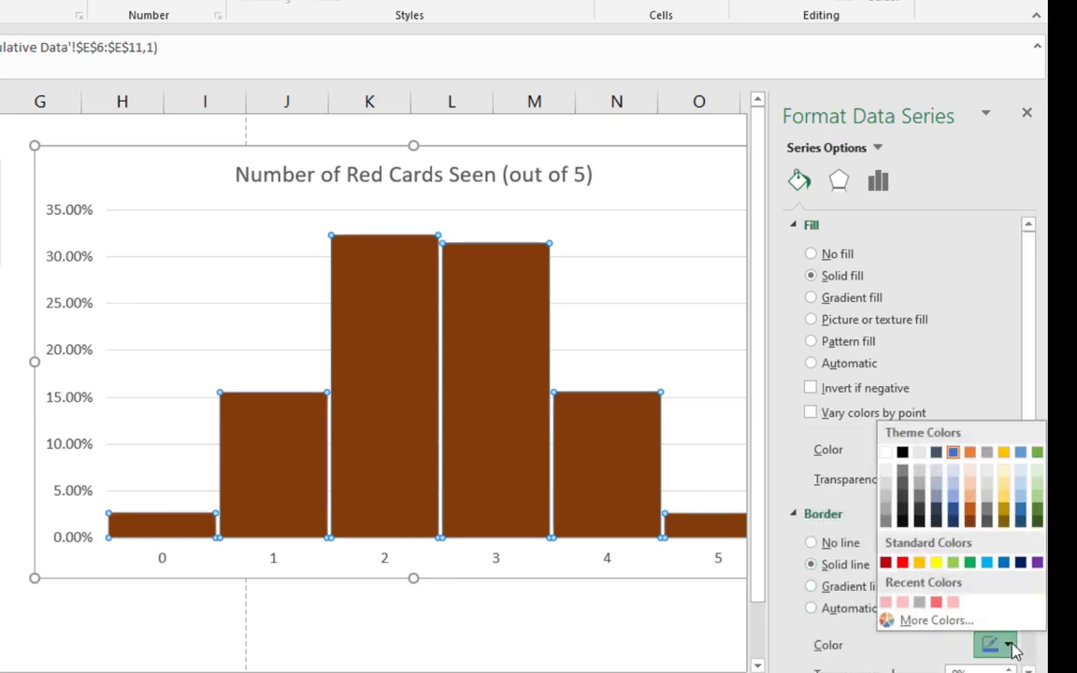
{"action": "left_click", "coordinate": [904, 453]}
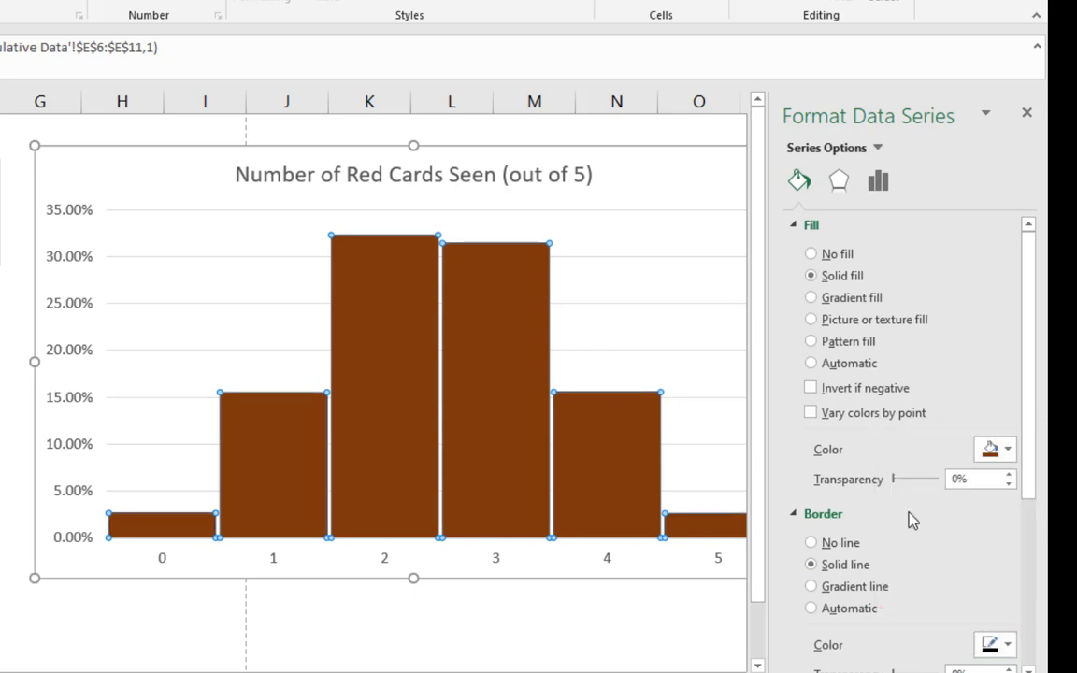
{"action": "scroll", "coordinate": [913, 534], "scroll_direction": "down", "scroll_amount": 3}
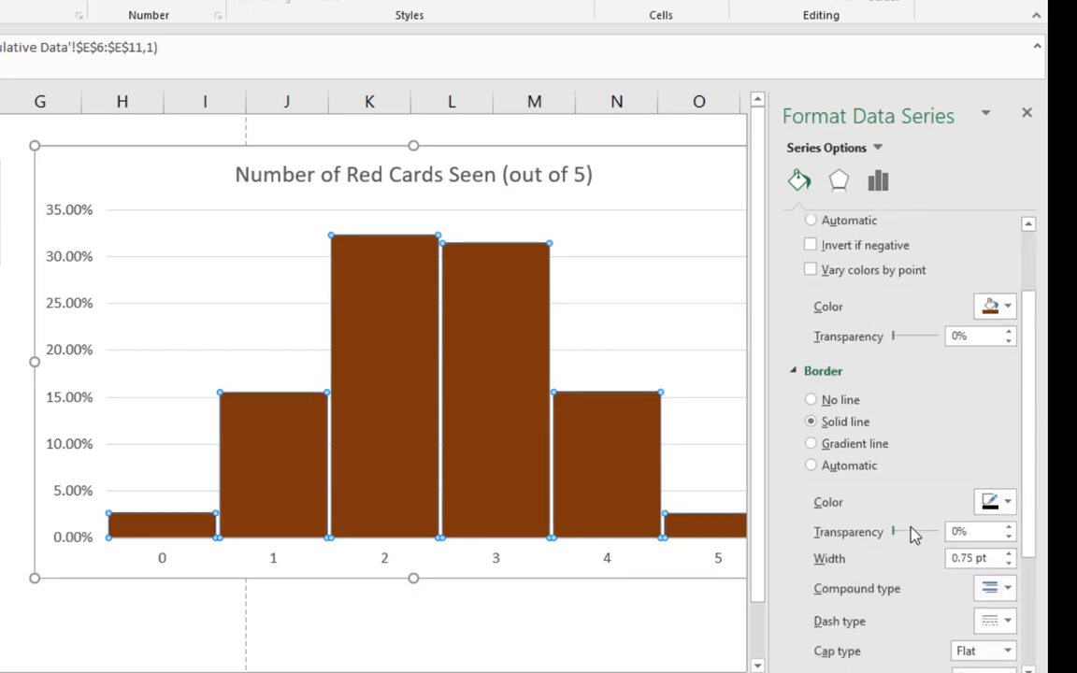
{"action": "left_click", "coordinate": [1009, 553]}
{"action": "left_click", "coordinate": [1009, 554]}
{"action": "left_click", "coordinate": [1009, 553]}
{"action": "left_click", "coordinate": [1009, 554]}
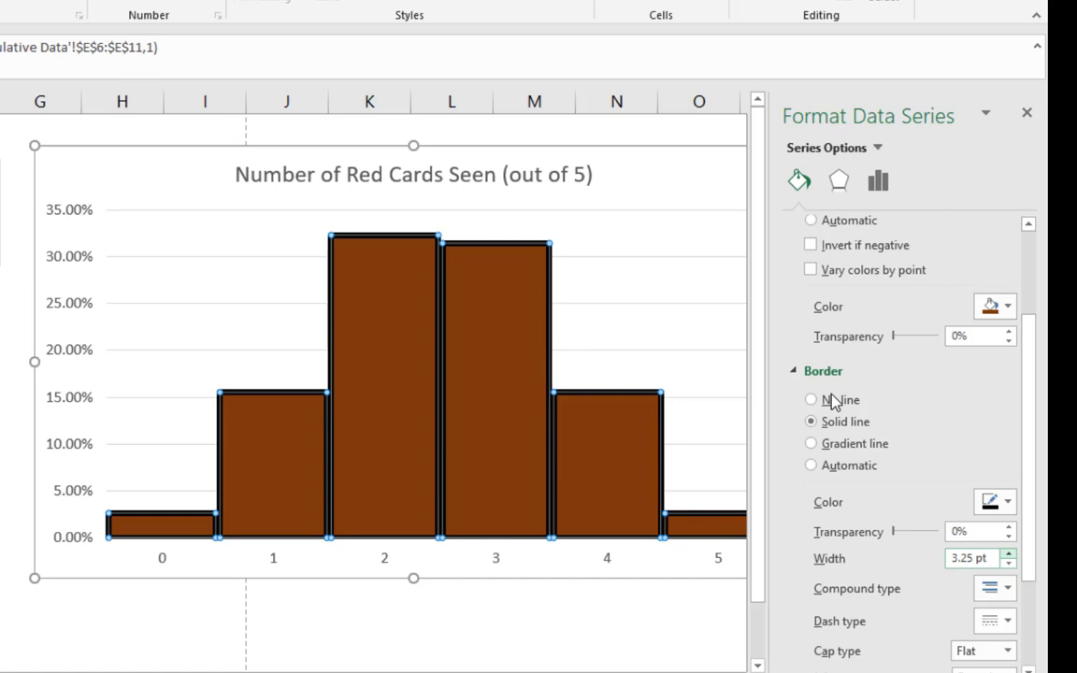
- Close the formatting pane and enlarge the chart title font with Ctrl+Shift+>
{"action": "left_click", "coordinate": [697, 272]}
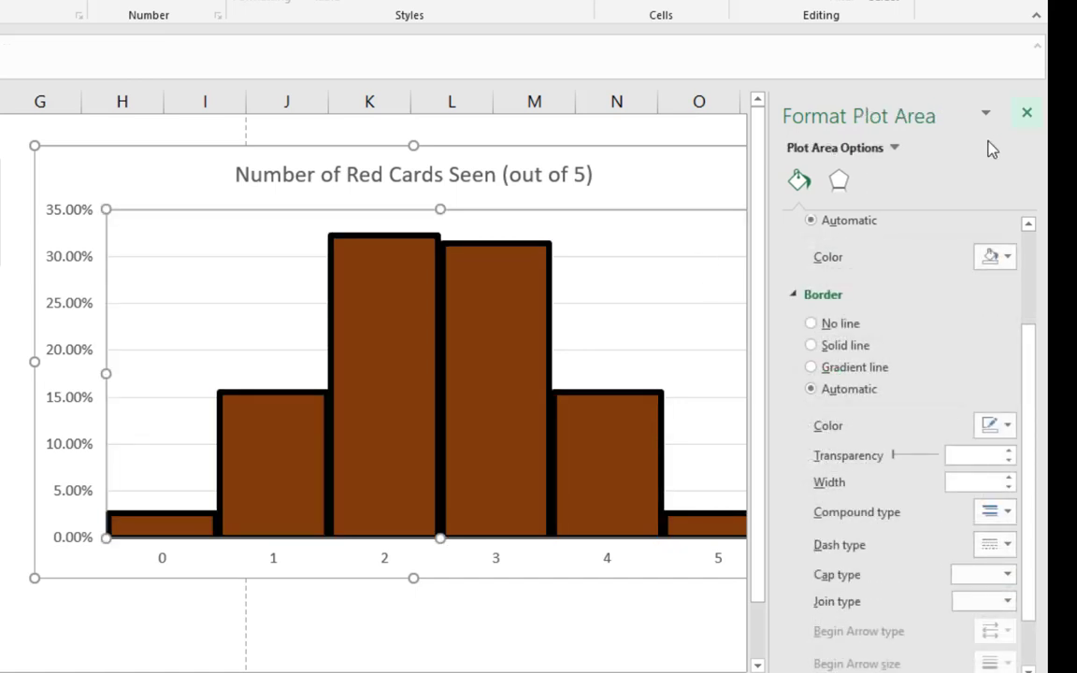
{"action": "left_click", "coordinate": [1027, 113]}
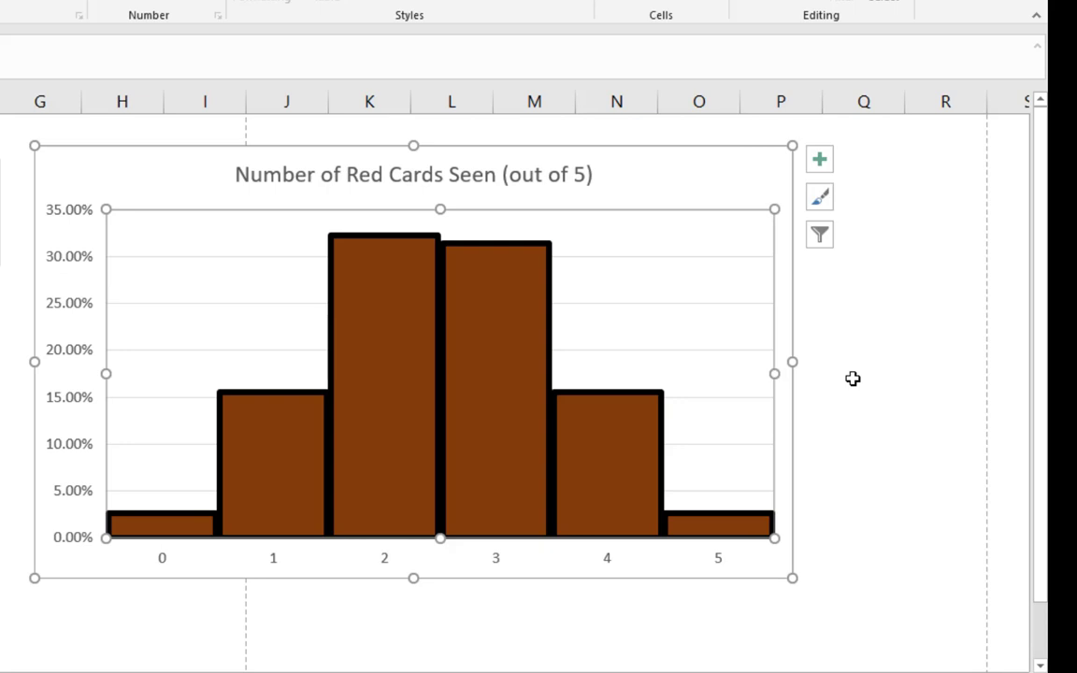
{"action": "left_click", "coordinate": [458, 175]}
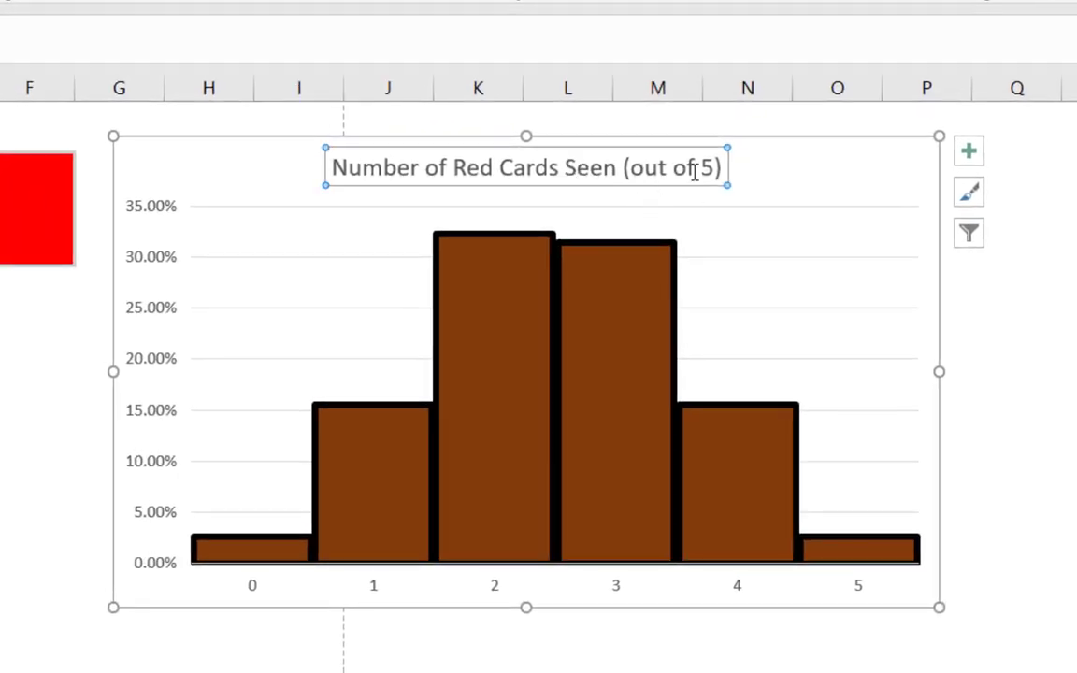
{"action": "key", "text": "ctrl+shift+period"}
{"action": "key", "text": "ctrl+shift+period"}
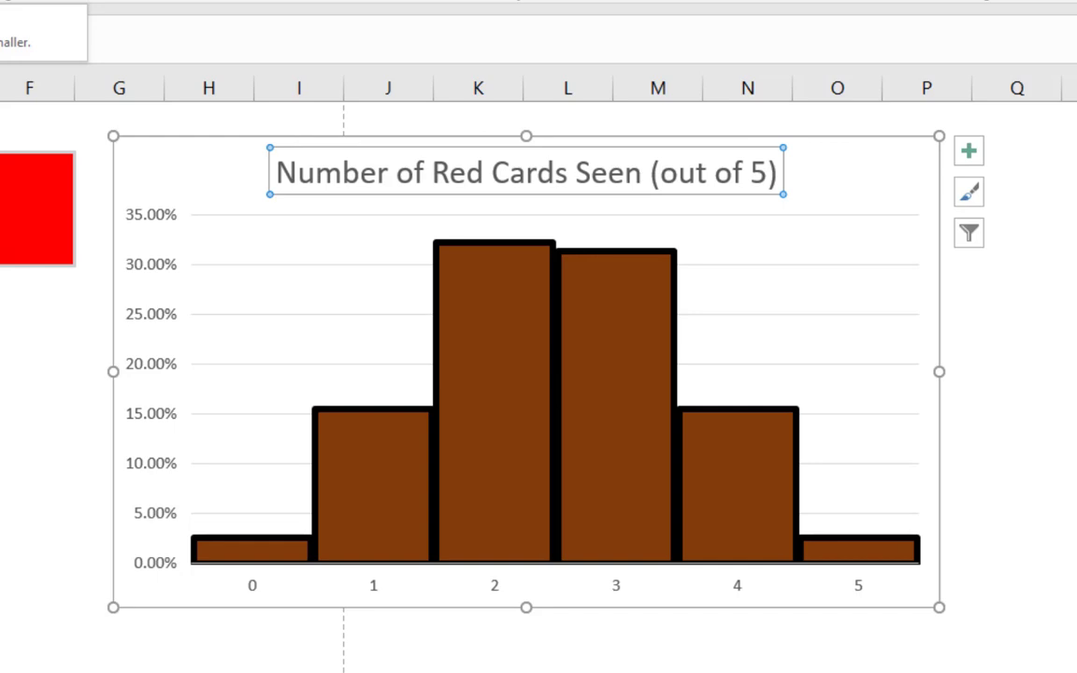
- Bold the chart title 'Number of Red Cards Seen (out of 5)' and deselect the chart
{"action": "key", "text": "ctrl+b"}
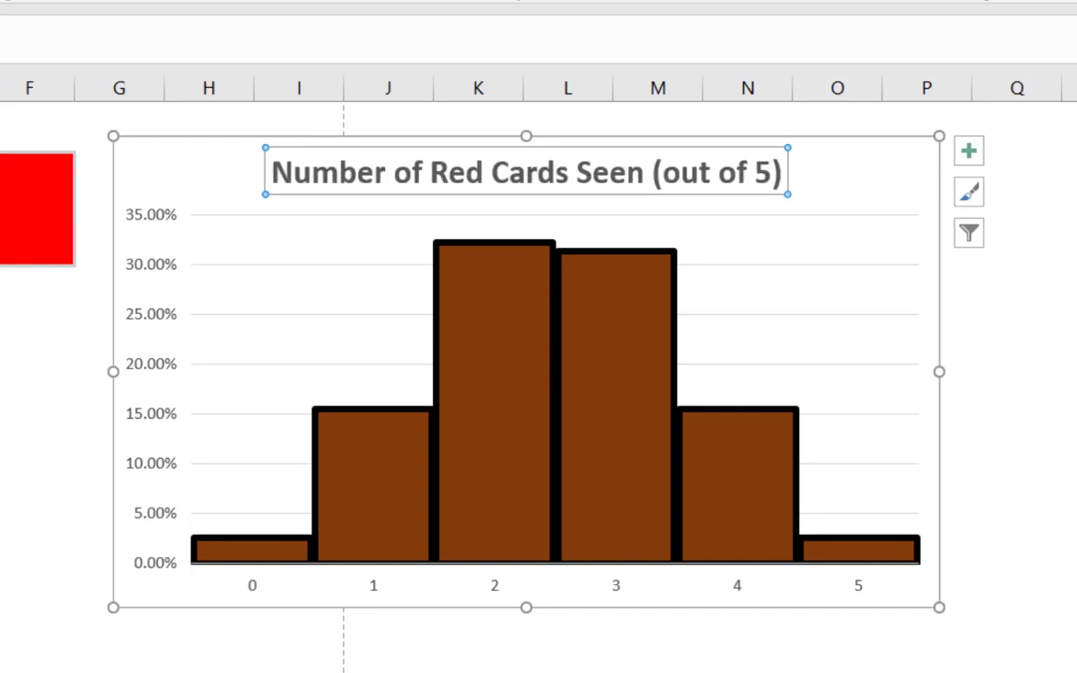
{"action": "left_click", "coordinate": [1052, 232]}
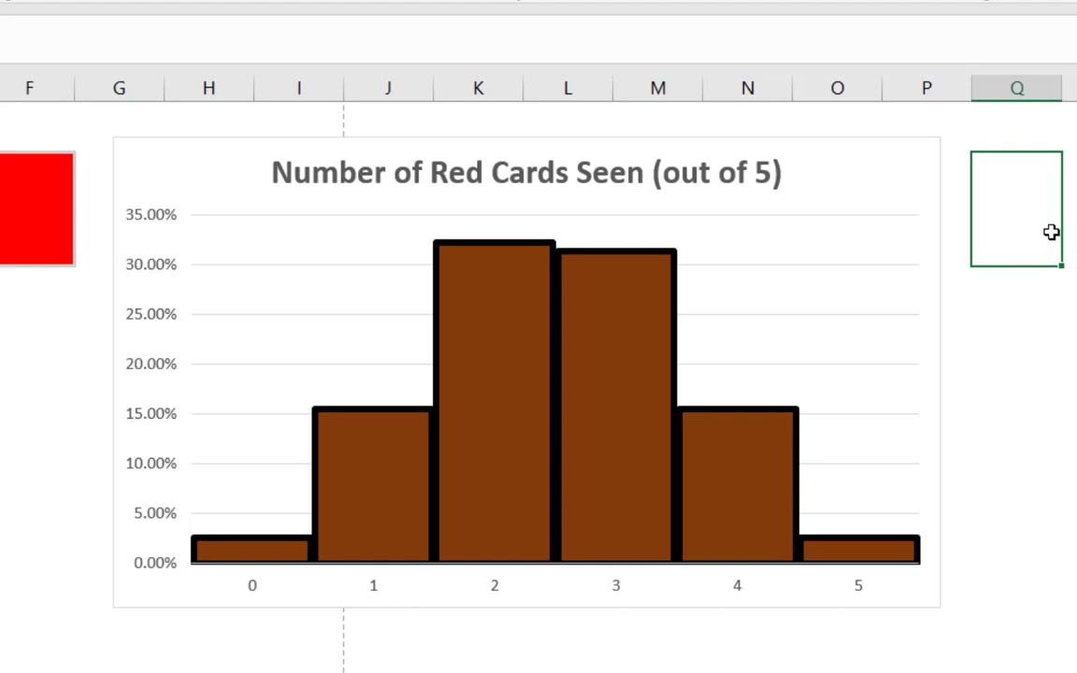
- Add axis titles and name the horizontal one 'Number of Red Cards (out of 5)'
{"action": "left_click", "coordinate": [893, 182]}
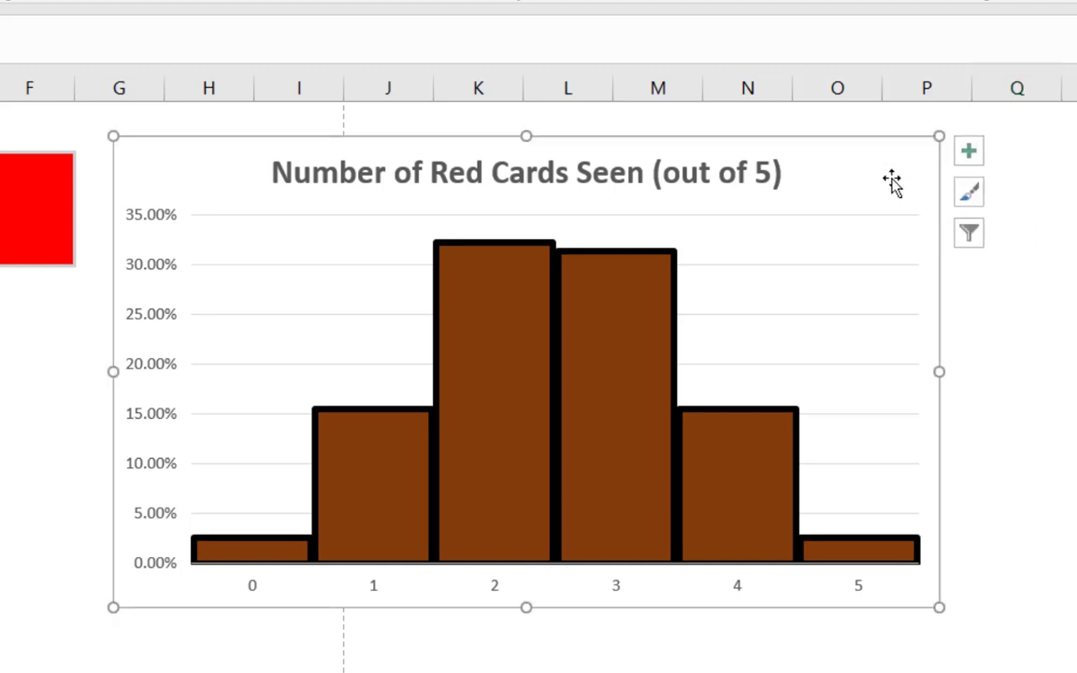
{"action": "left_click", "coordinate": [970, 163]}
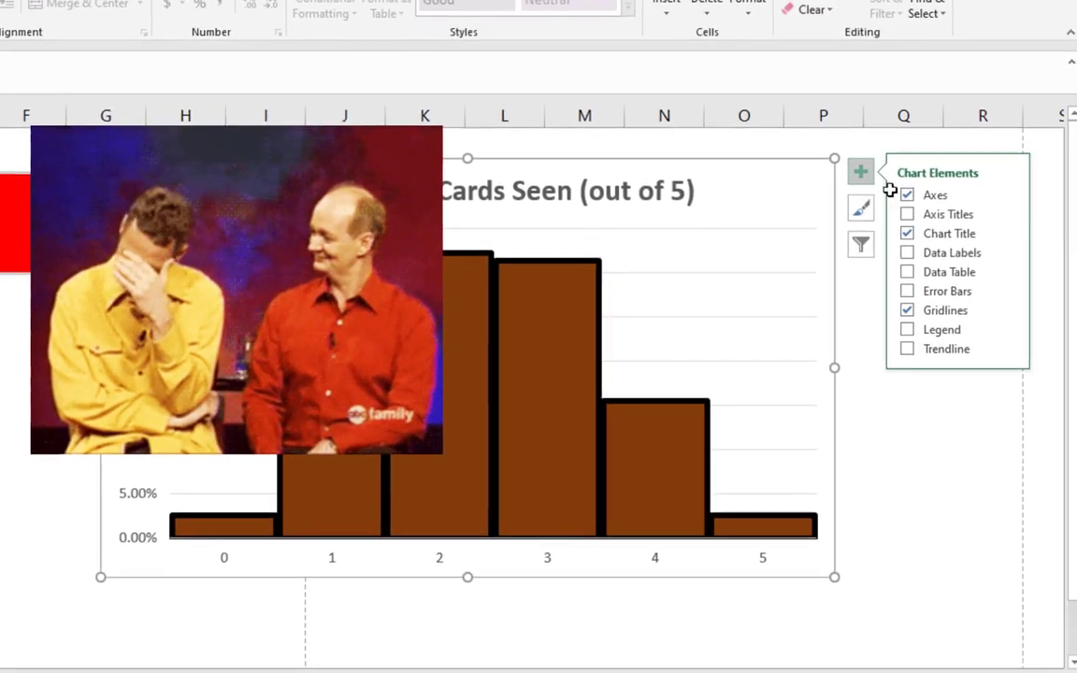
{"action": "left_click", "coordinate": [905, 216]}
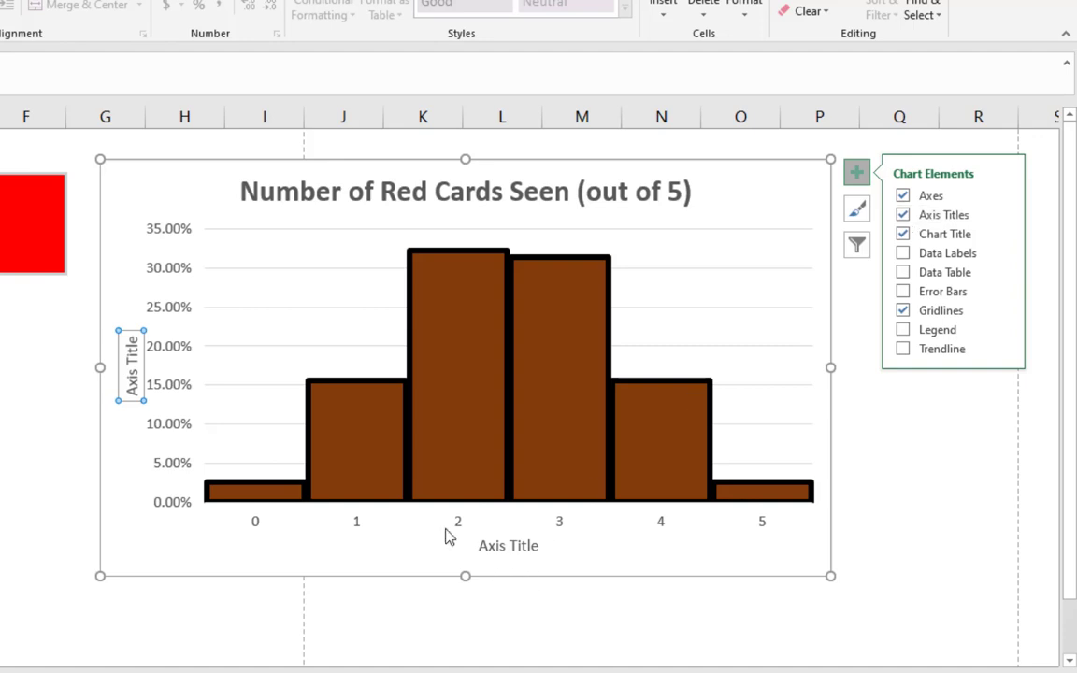
{"action": "left_click", "coordinate": [512, 547]}
{"action": "triple_click", "coordinate": [513, 546]}
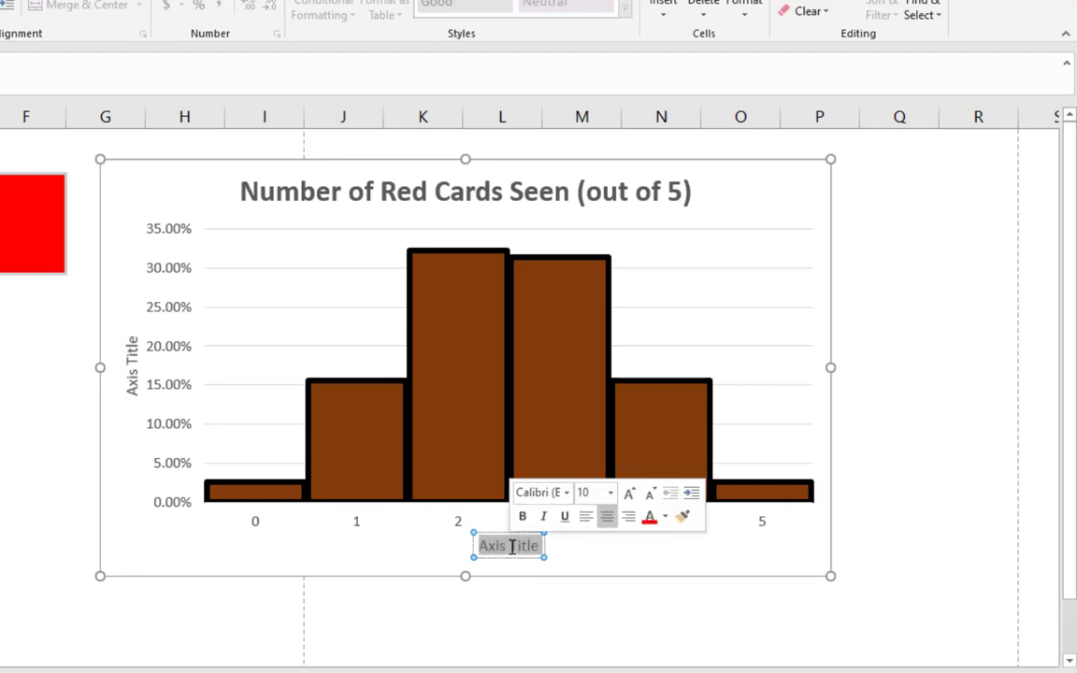
{"action": "type", "text": "Number oof"}
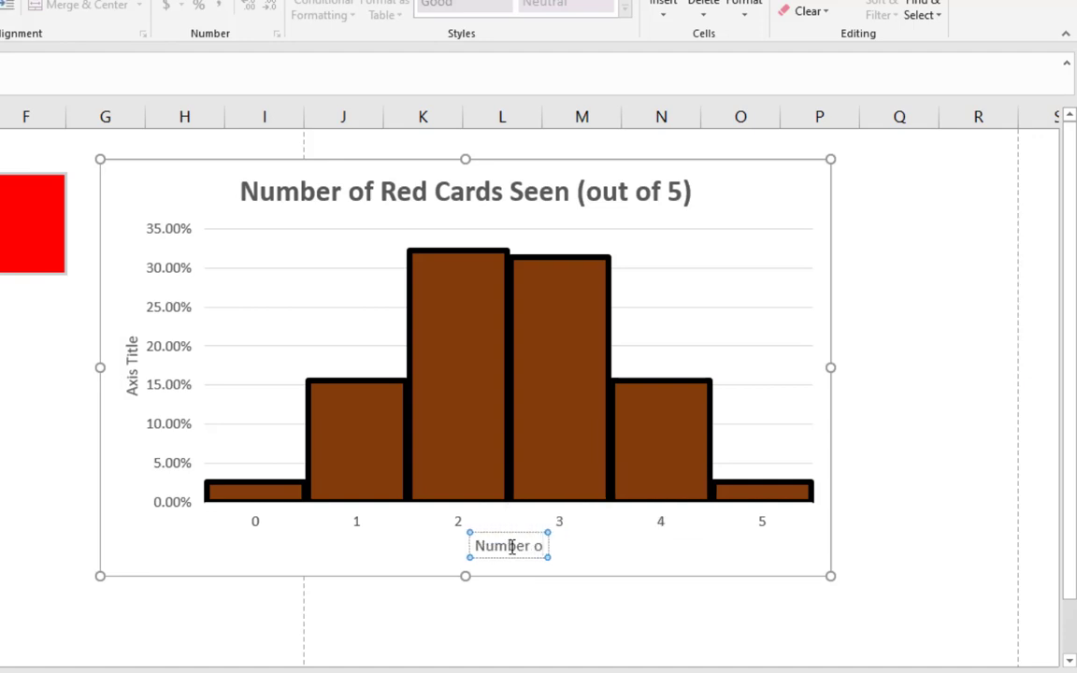
{"action": "key", "text": "BackSpace"}
{"action": "key", "text": "BackSpace"}
{"action": "type", "text": "f"}
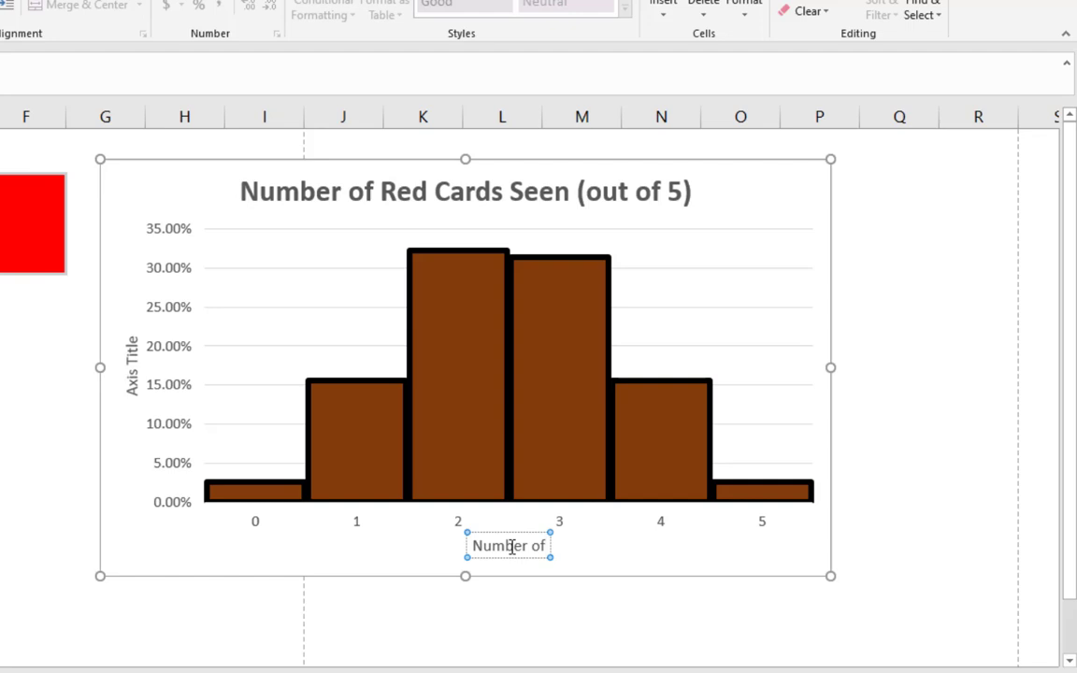
{"action": "type", "text": " Red Cards"}
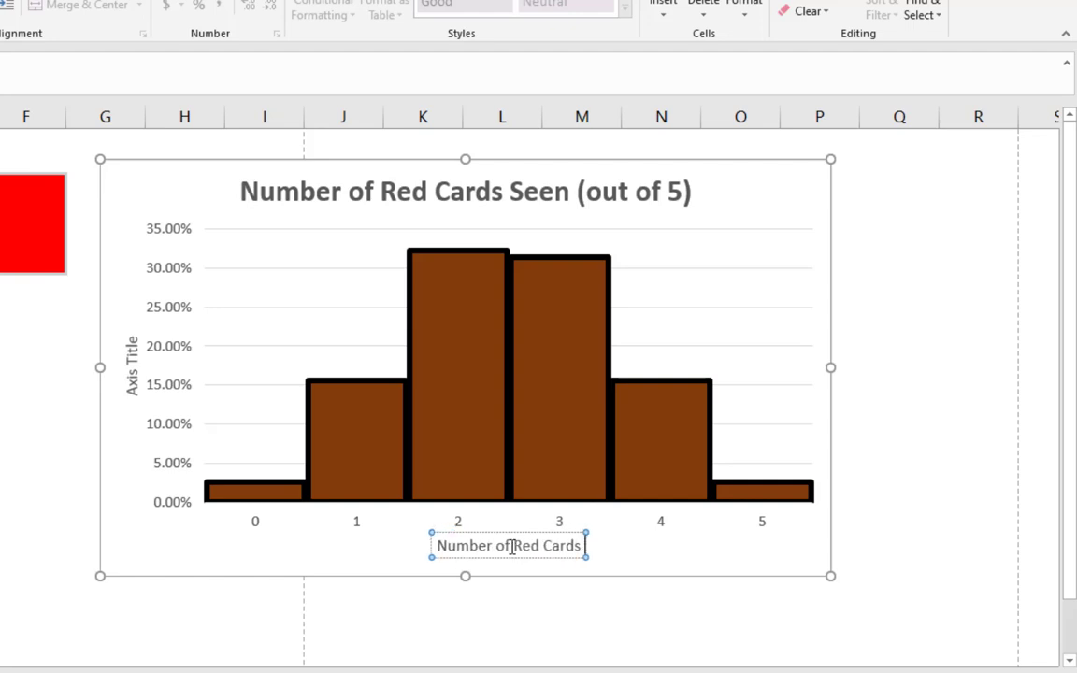
{"action": "type", "text": " (out of 5)"}
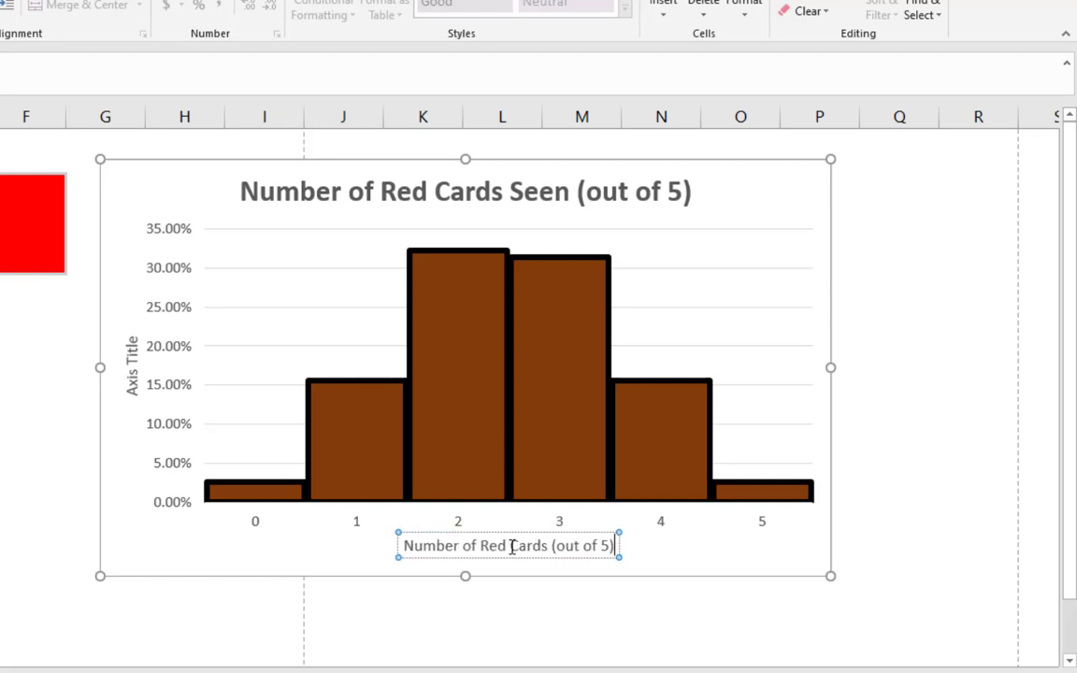
{"action": "left_click", "coordinate": [543, 637]}
- Make the horizontal axis title and the 0–5 category labels bold and larger
{"action": "left_click", "coordinate": [490, 548]}
{"action": "key", "text": "ctrl+b"}
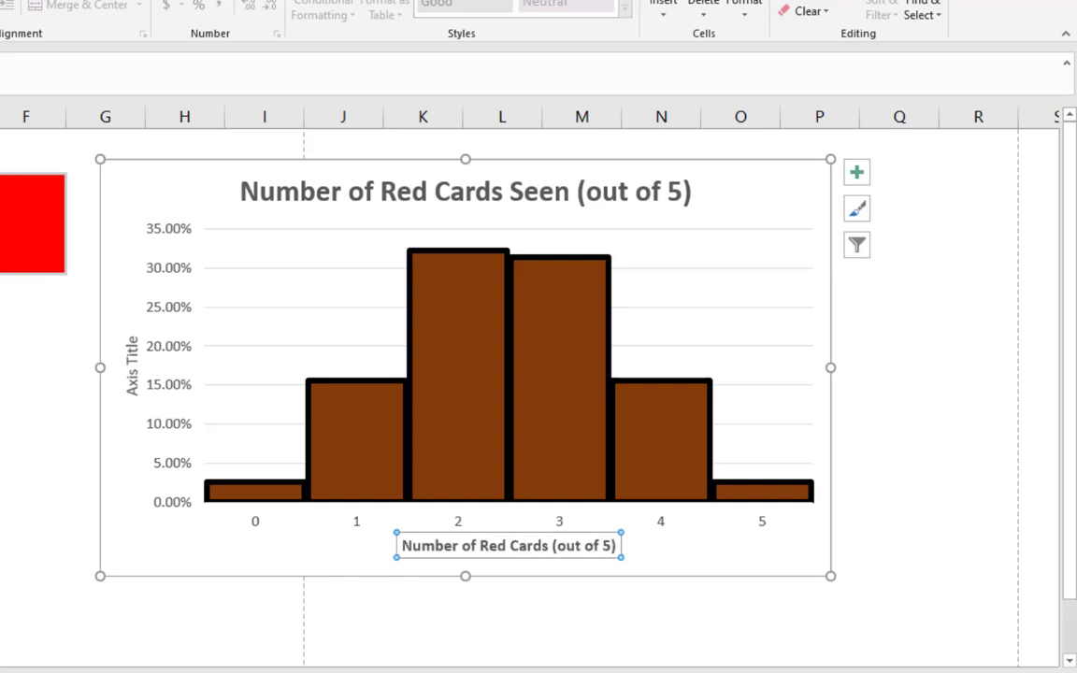
{"action": "key", "text": "ctrl+shift+period"}
{"action": "key", "text": "ctrl+shift+period"}
{"action": "key", "text": "ctrl+shift+period"}
{"action": "key", "text": "ctrl+shift+period"}
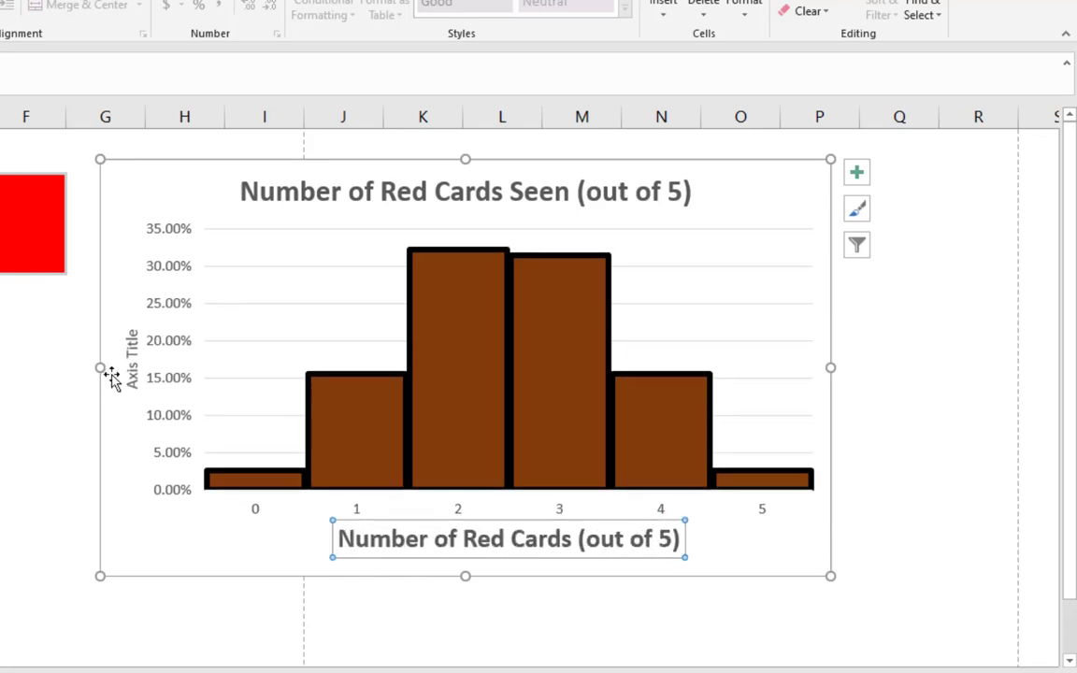
{"action": "left_click", "coordinate": [258, 512]}
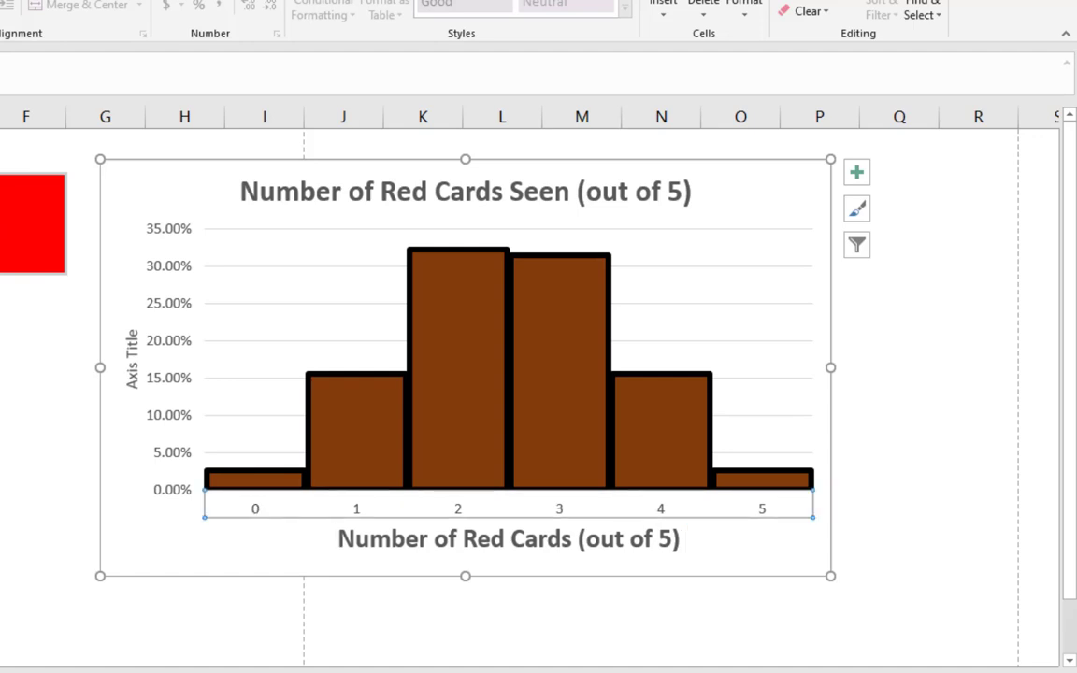
{"action": "key", "text": "ctrl+shift+period"}
{"action": "key", "text": "ctrl+b"}
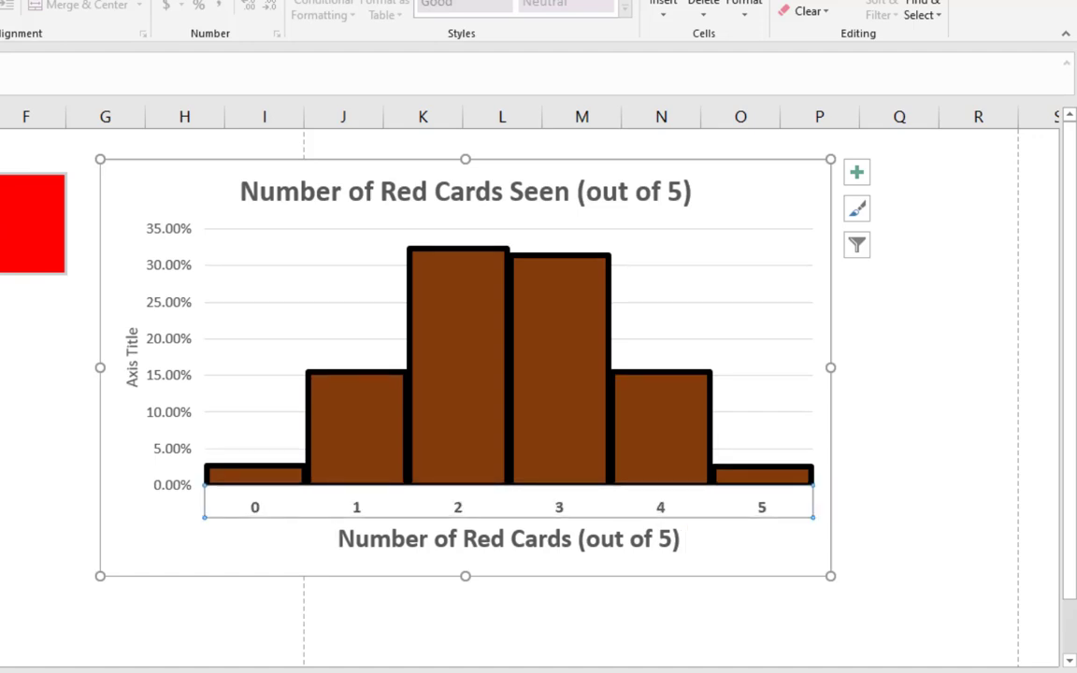
- Change the chart title to '% Distribution of Red Cards Seen (out of 5)'
{"action": "left_click", "coordinate": [419, 208]}
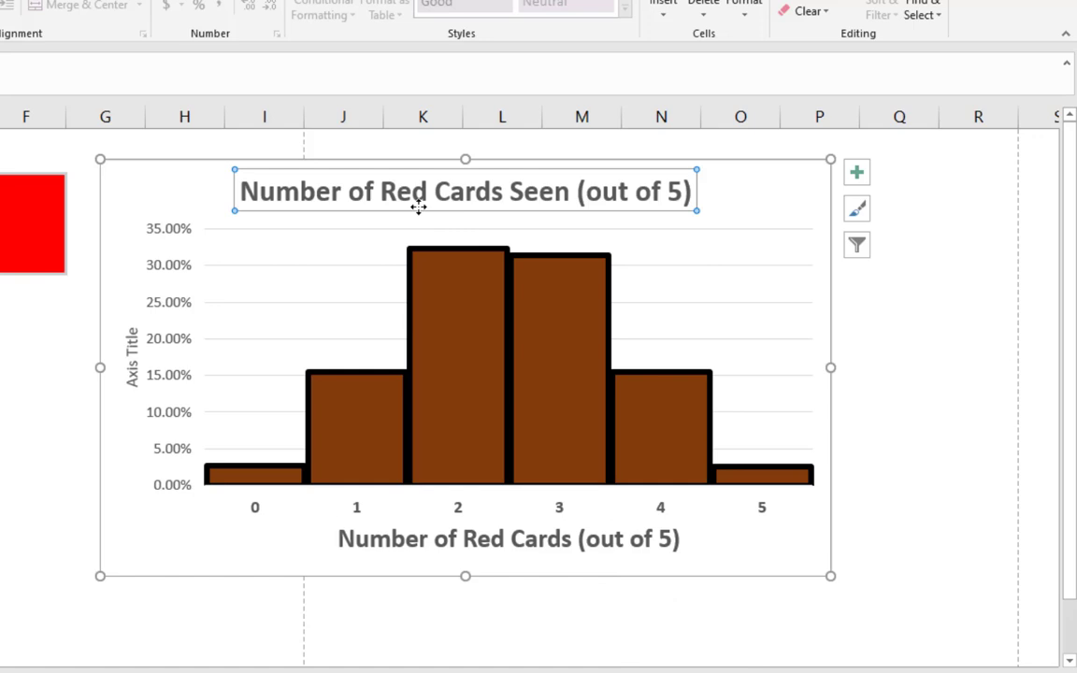
{"action": "double_click", "coordinate": [294, 195]}
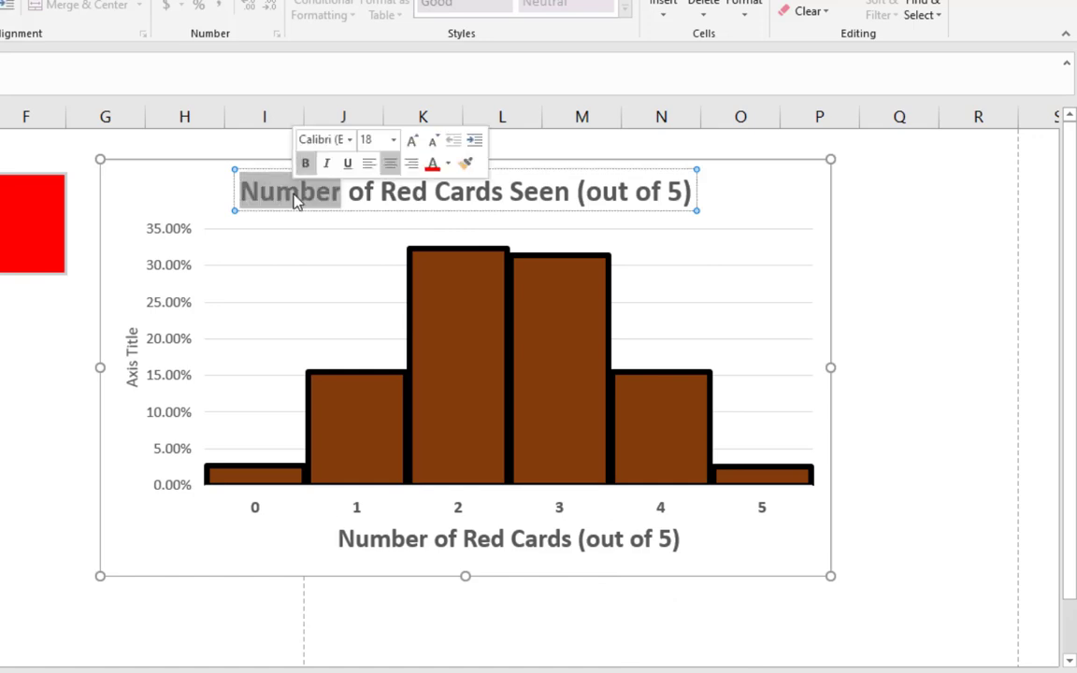
{"action": "type", "text": "% Distribution"}
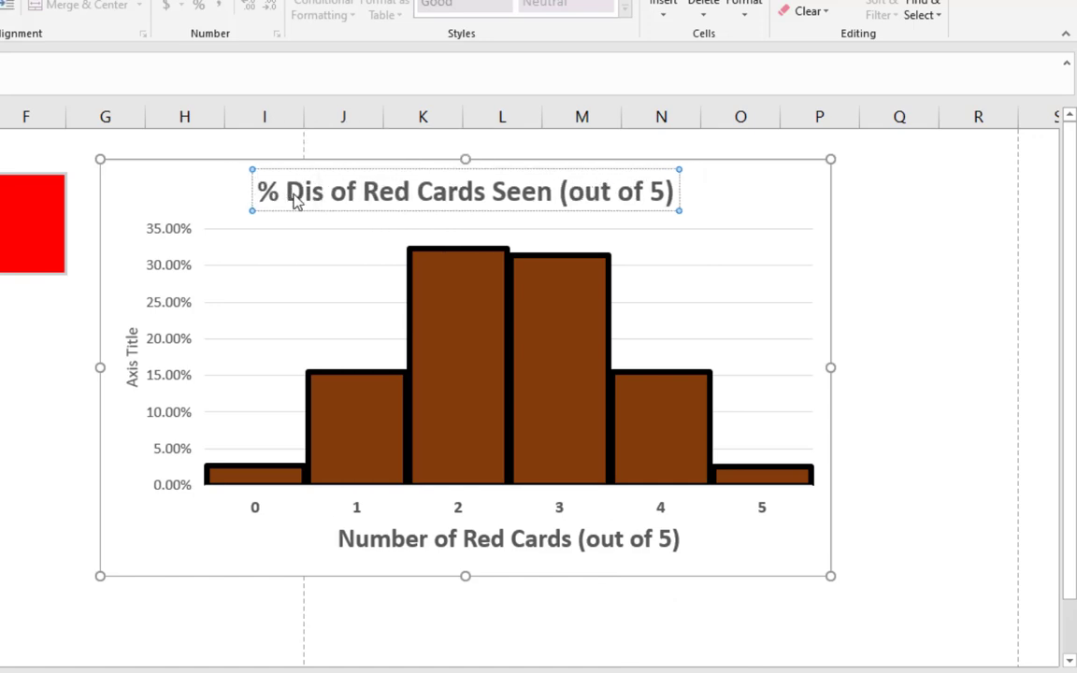
{"action": "key", "text": "BackSpace"}
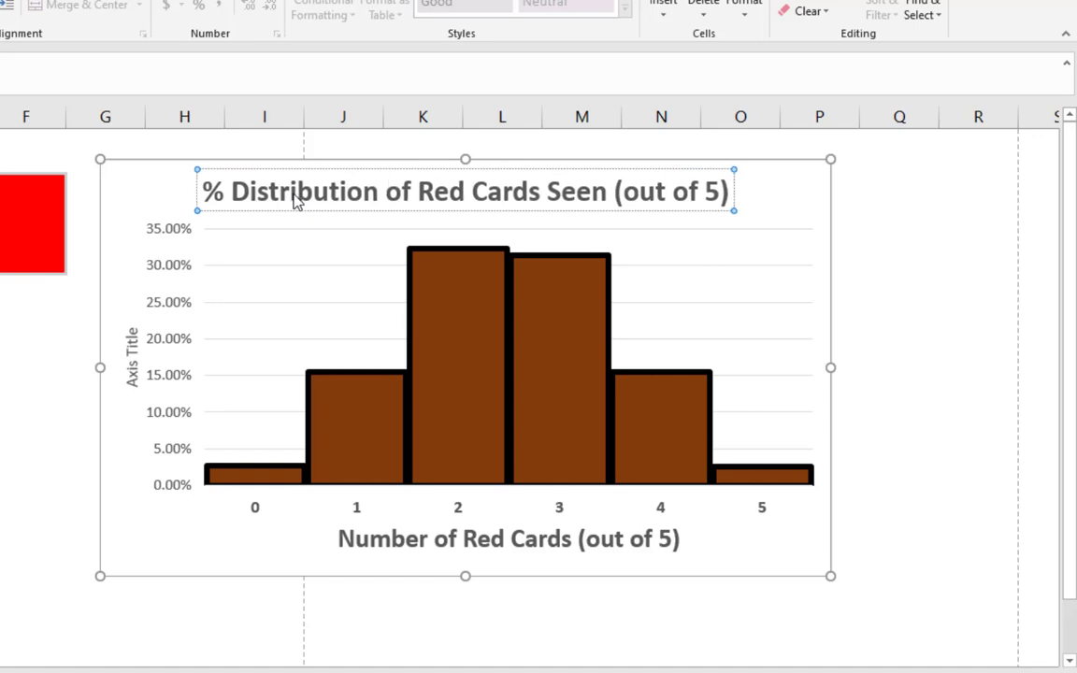
{"action": "left_click", "coordinate": [912, 244]}
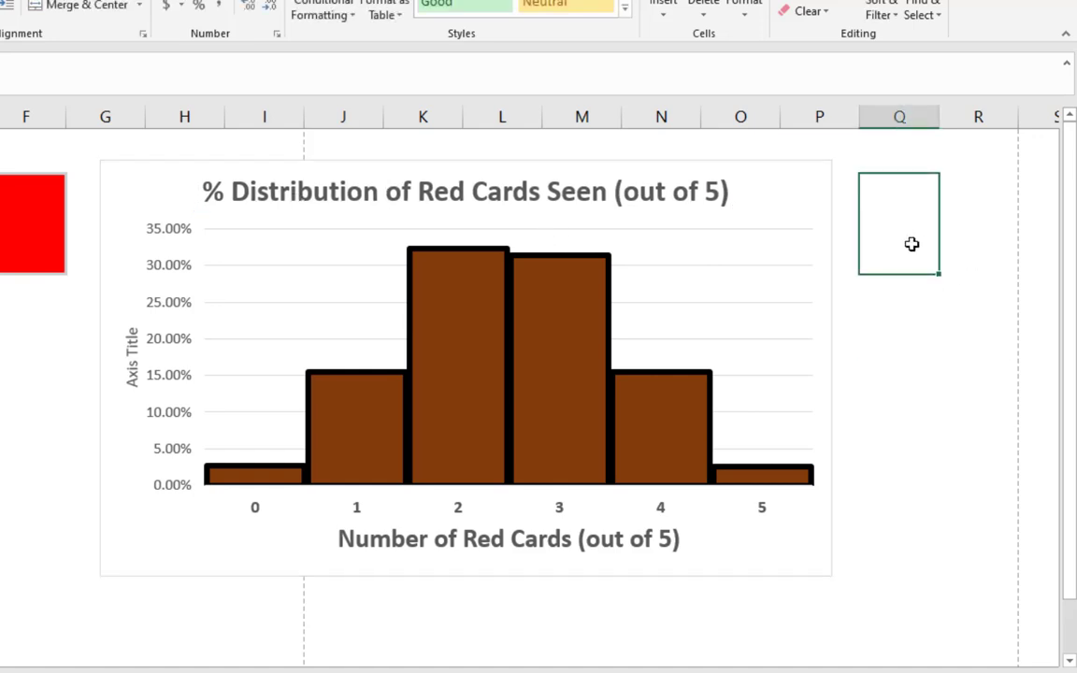
- Name the vertical axis title 'Percent occurrence'
{"action": "left_click", "coordinate": [128, 358]}
{"action": "triple_click", "coordinate": [131, 376]}
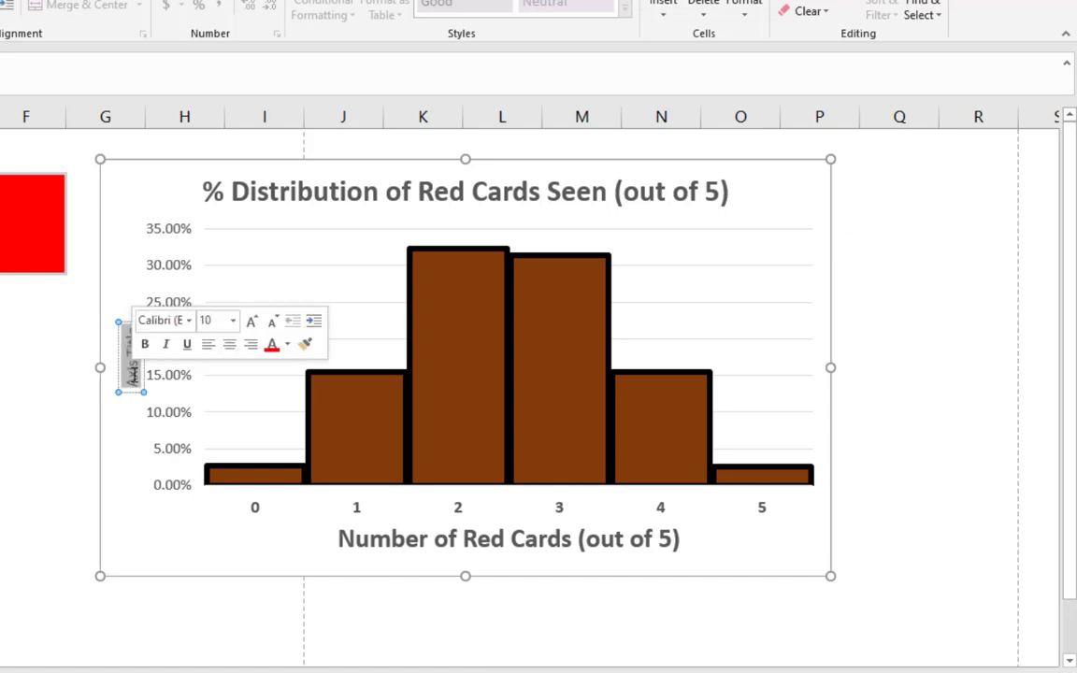
{"action": "type", "text": "Per"}
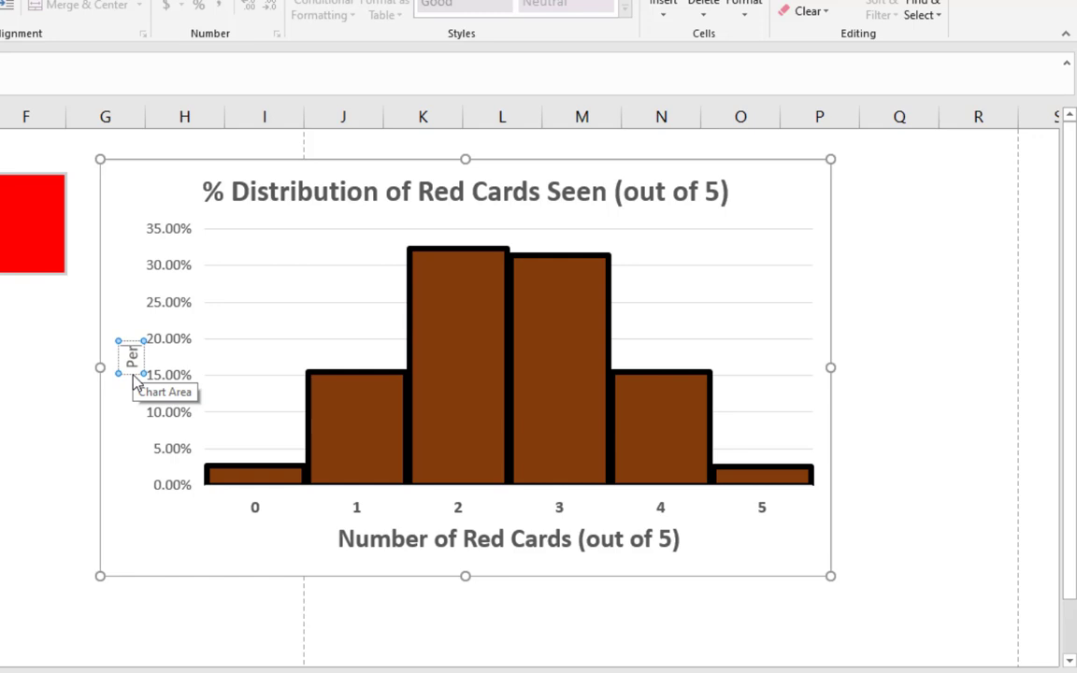
{"action": "type", "text": "cent occura"}
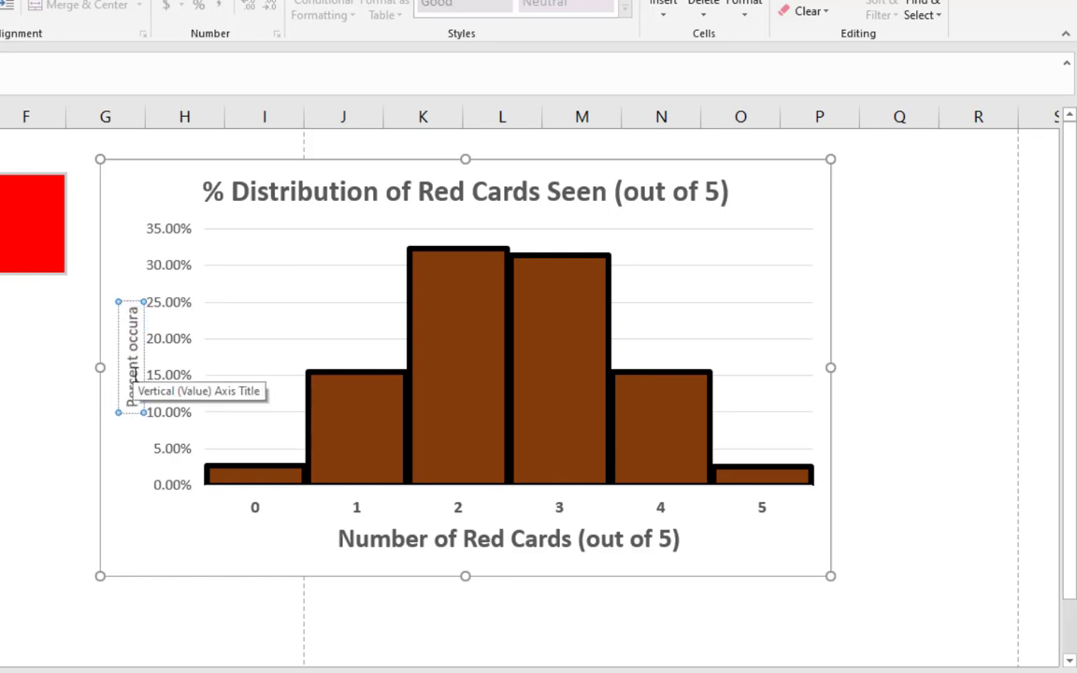
{"action": "key", "text": "BackSpace"}
{"action": "type", "text": "rence"}
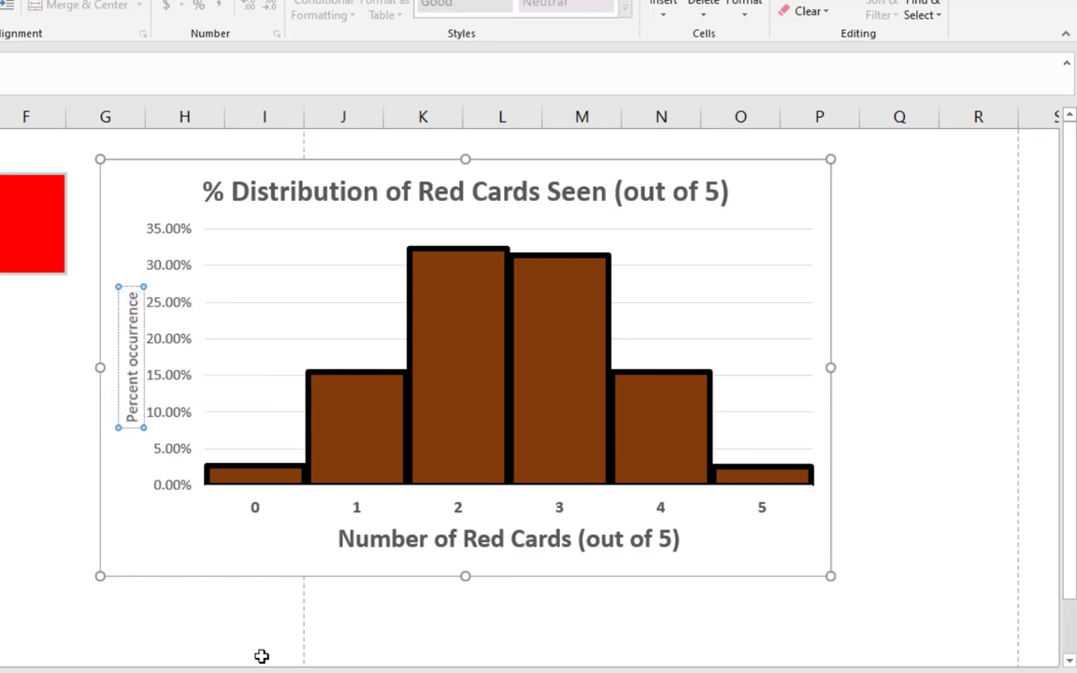
{"action": "left_click", "coordinate": [150, 524]}
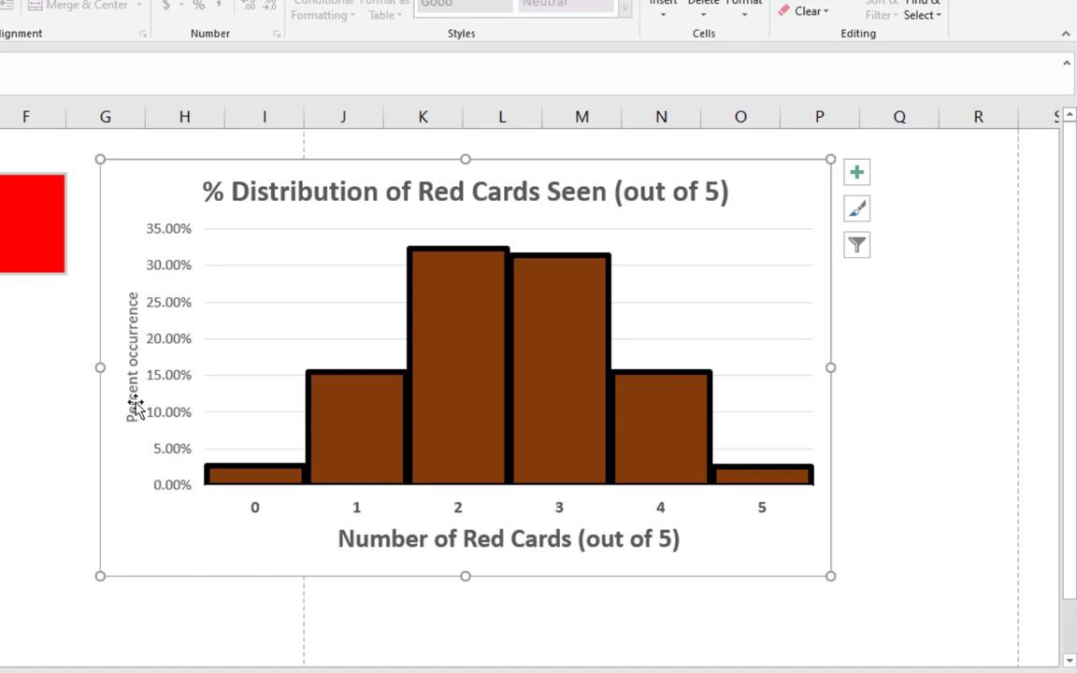
- Set the 'Percent occurrence' axis title's text direction to Horizontal and widen the chart to column Q
{"action": "right_click", "coordinate": [133, 375]}
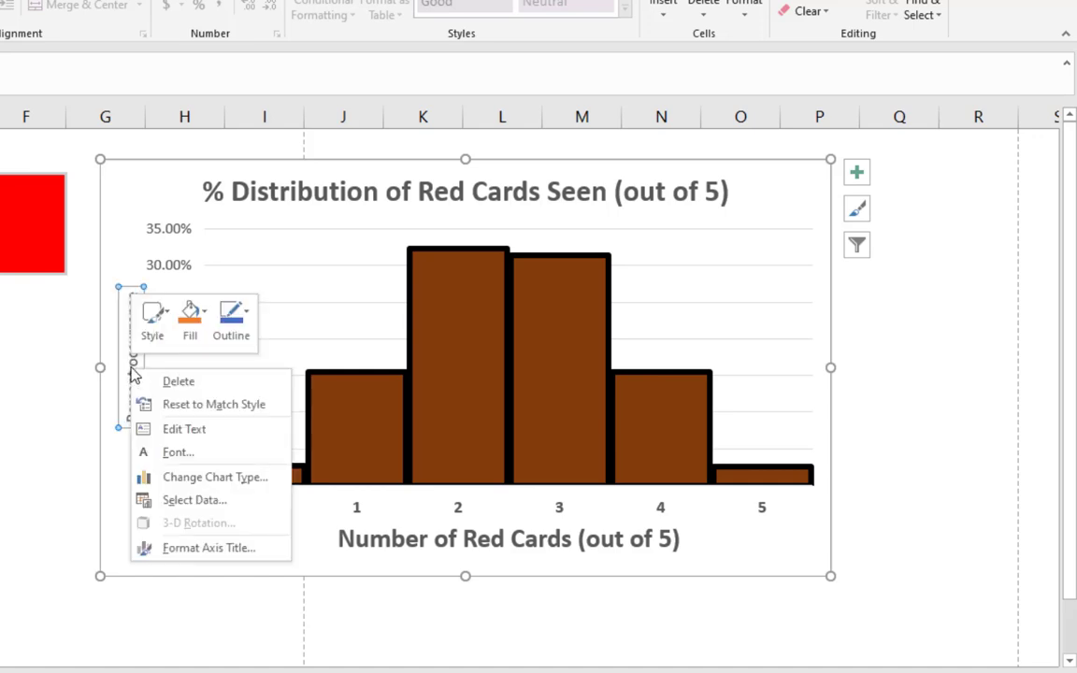
{"action": "left_click", "coordinate": [196, 548]}
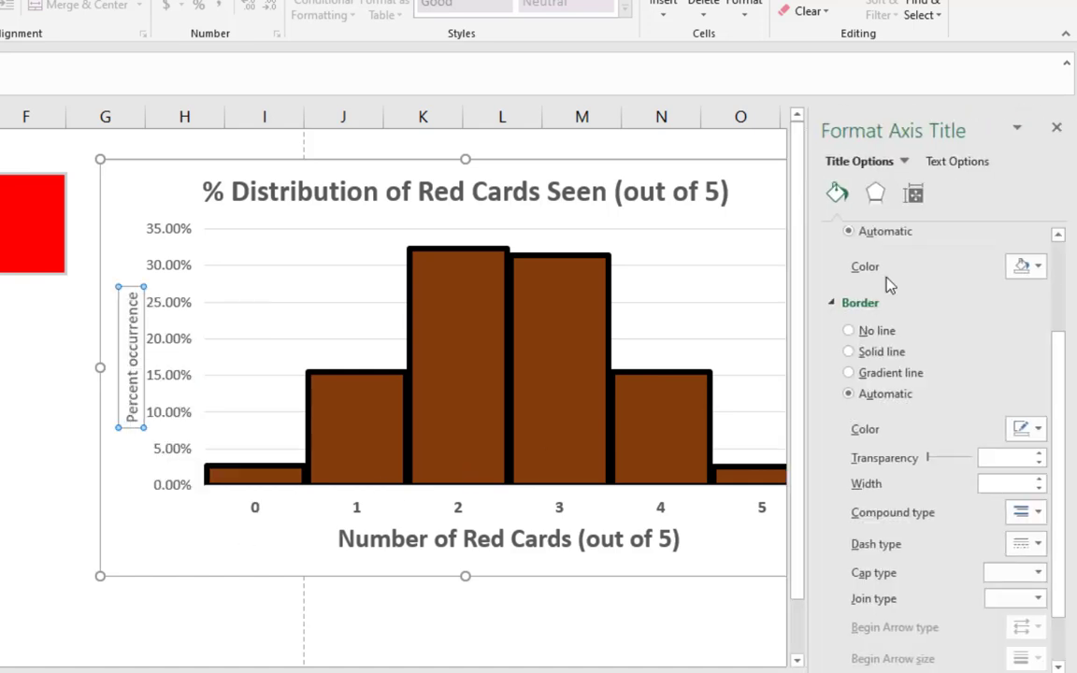
{"action": "left_click", "coordinate": [920, 198]}
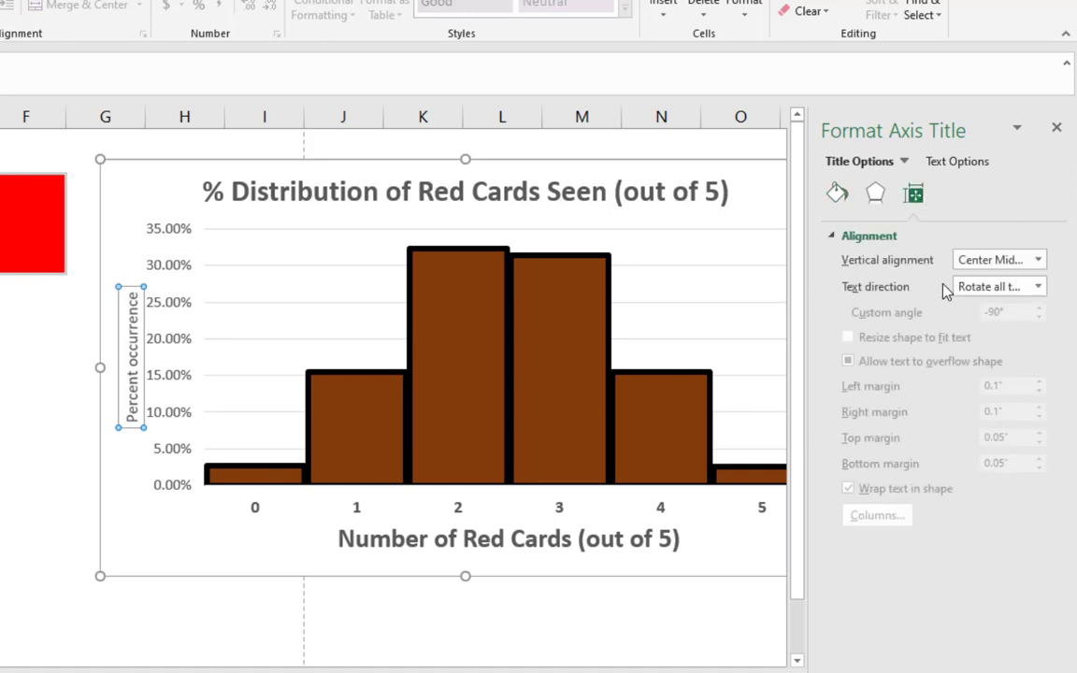
{"action": "left_click", "coordinate": [996, 288]}
{"action": "left_click", "coordinate": [996, 324]}
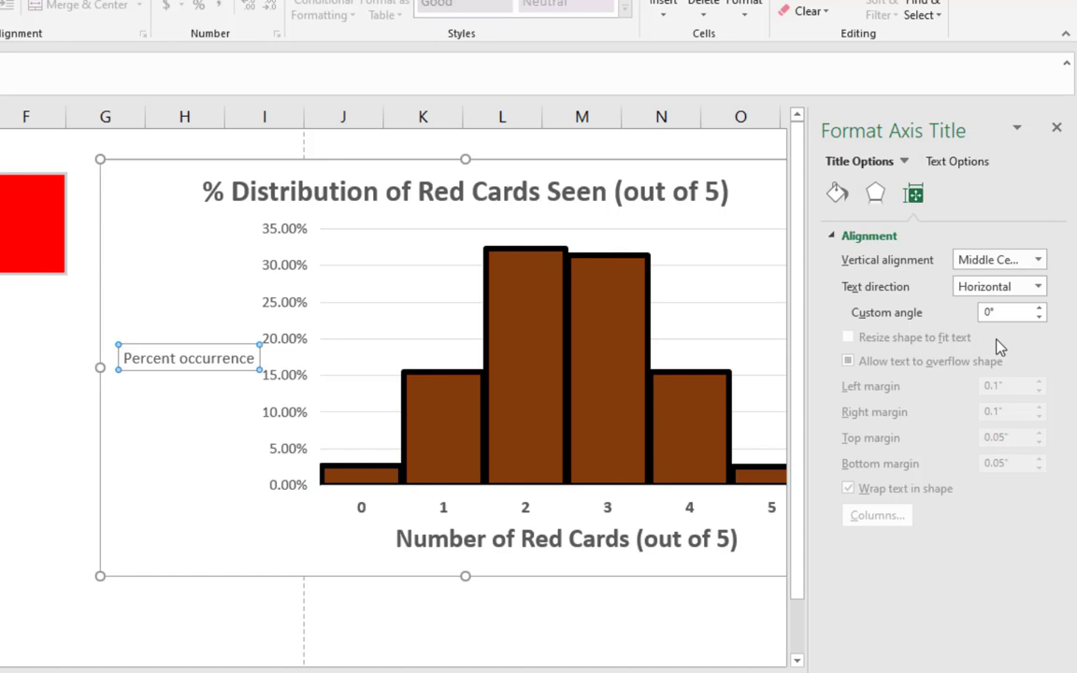
{"action": "left_click", "coordinate": [1057, 129]}
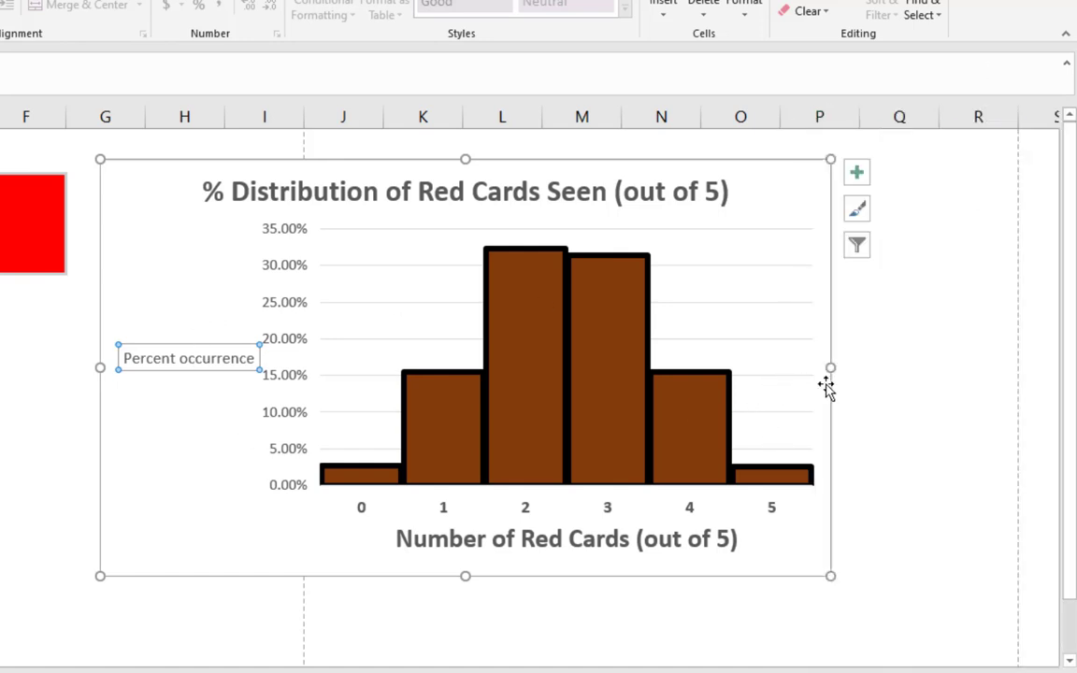
{"action": "left_click_drag", "start_coordinate": [830, 368], "coordinate": [945, 367]}
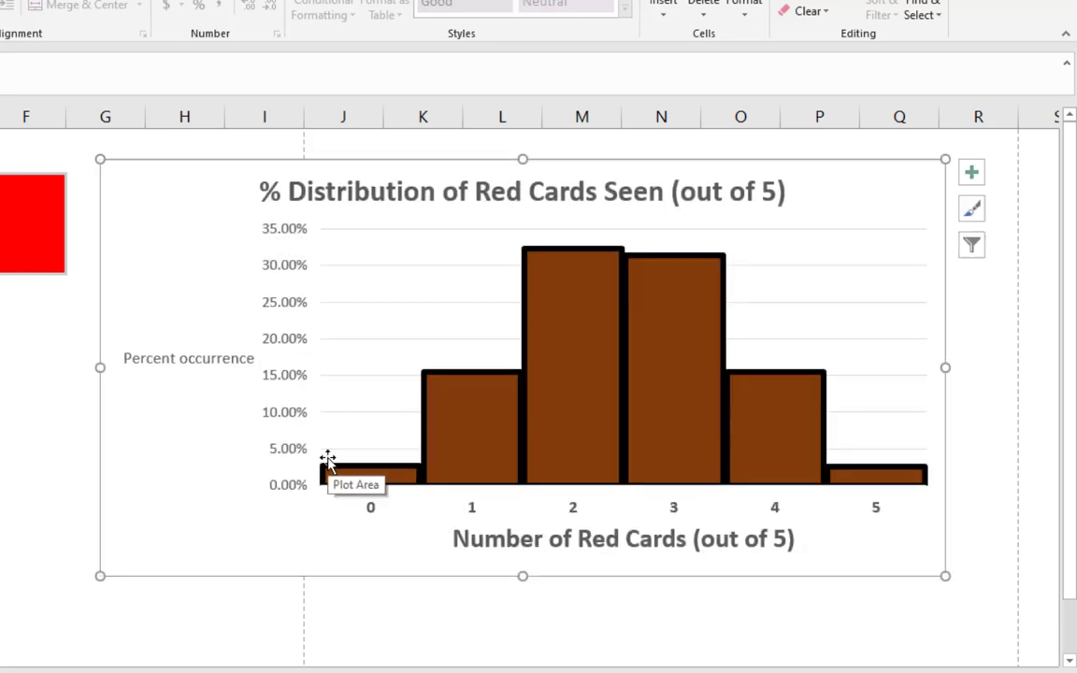
- Delete the vertical percentage axis and add data labels to the bar series
{"action": "left_click", "coordinate": [267, 305]}
{"action": "key", "text": "Delete"}
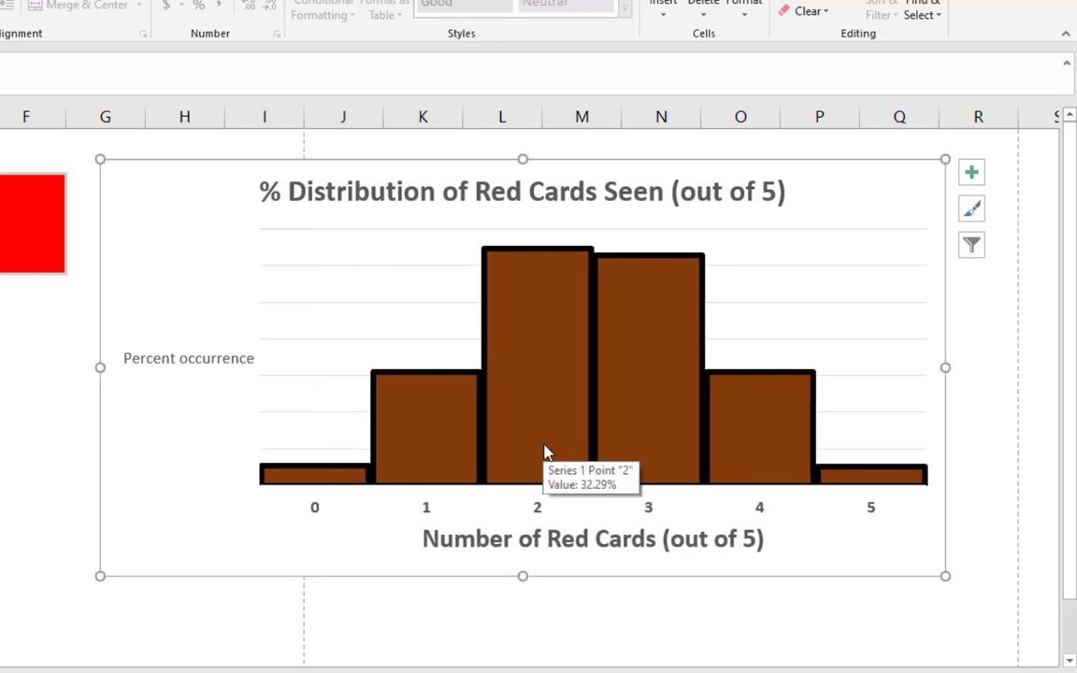
{"action": "right_click", "coordinate": [421, 387]}
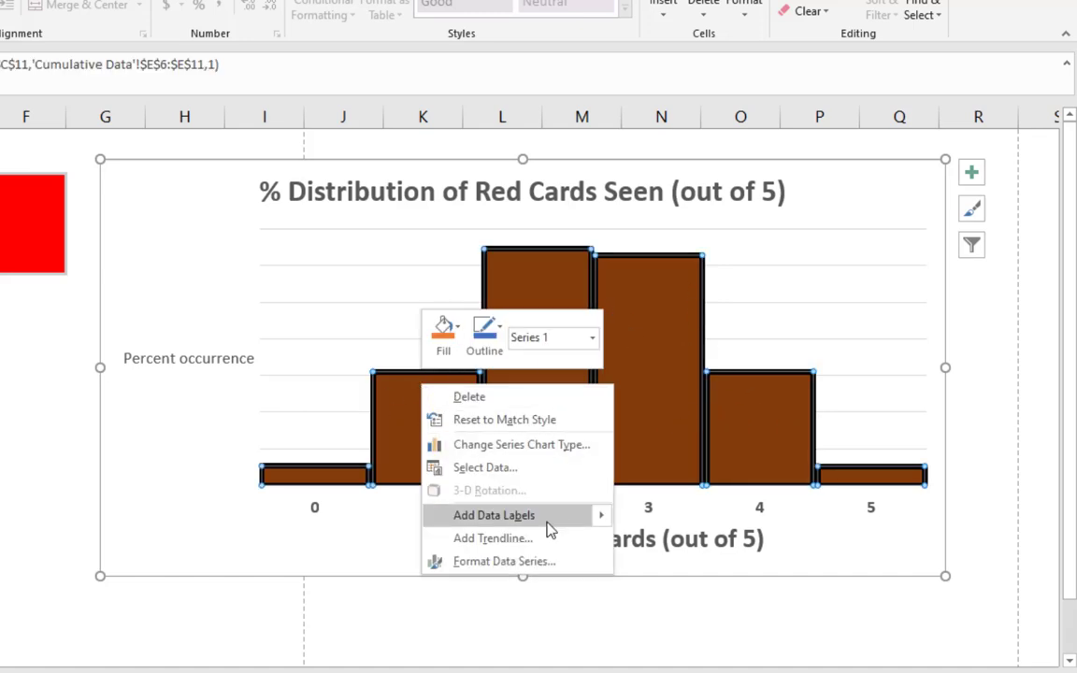
{"action": "left_click", "coordinate": [494, 515]}
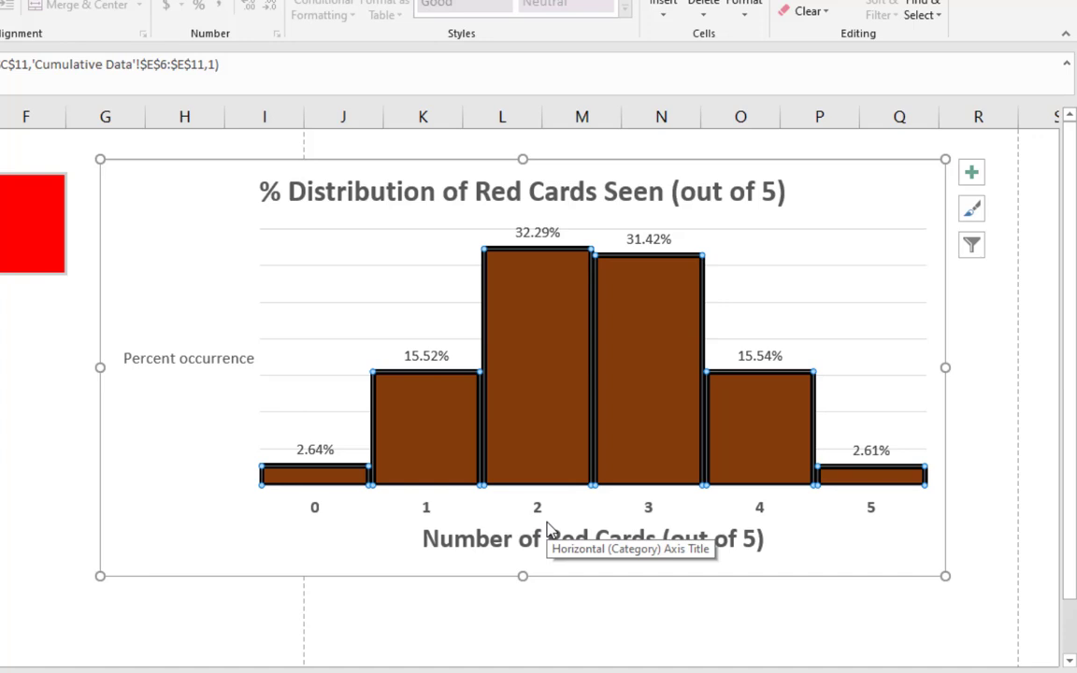
- Make the percentage data labels bold and one size larger
{"action": "left_click", "coordinate": [306, 450]}
{"action": "key", "text": "ctrl+b"}
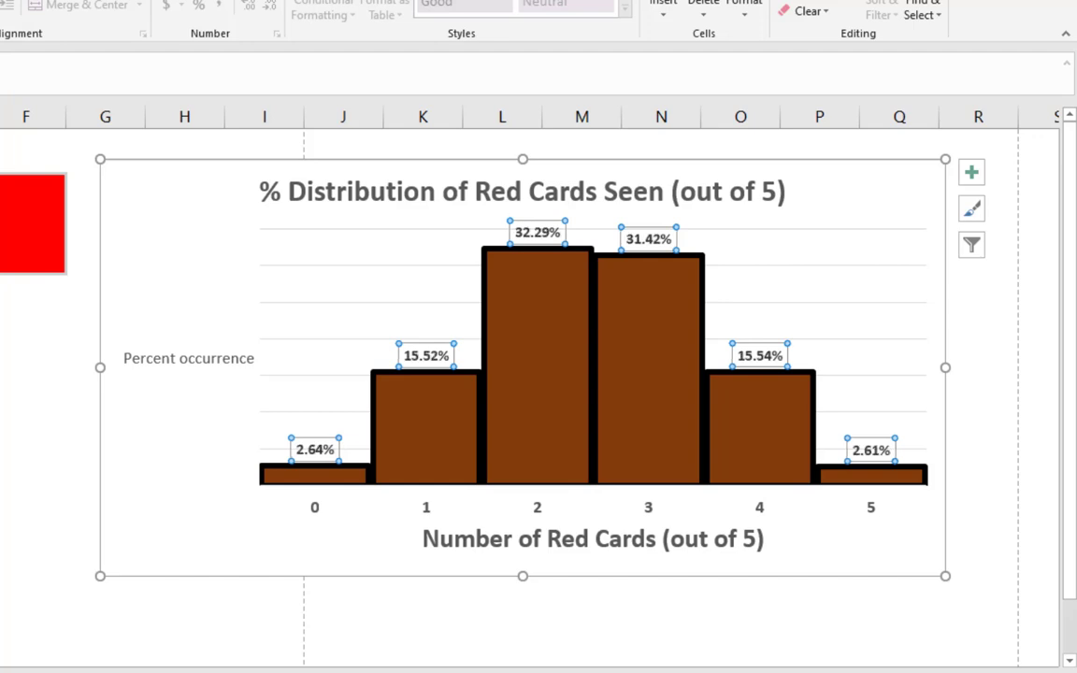
{"action": "key", "text": "ctrl+shift+period"}
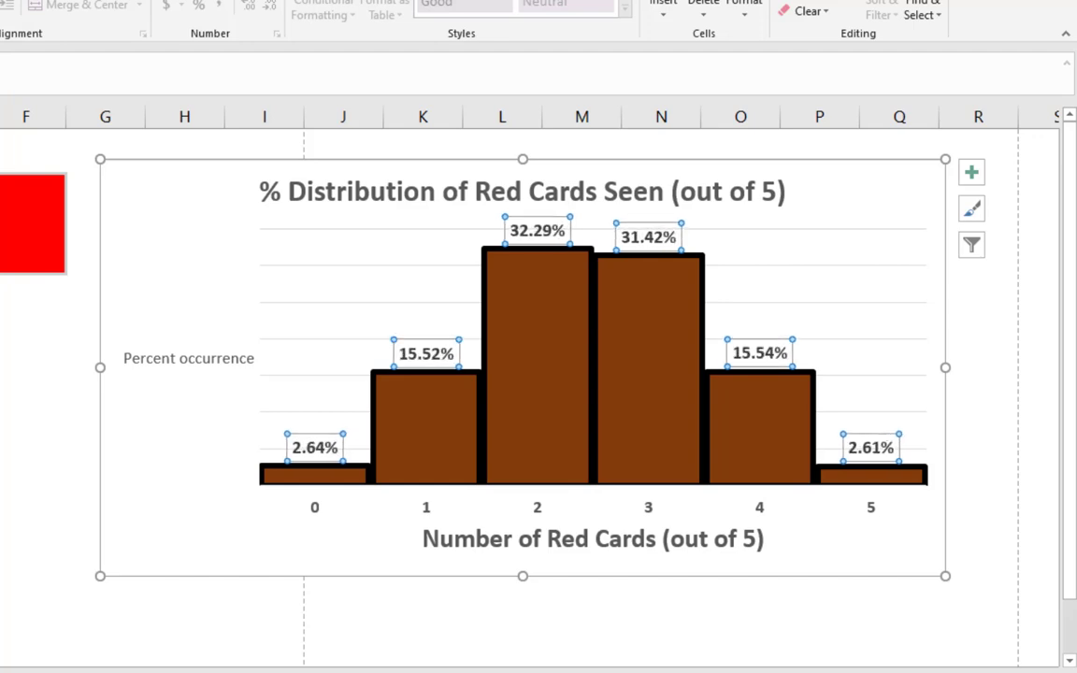
{"action": "left_click", "coordinate": [56, 536]}
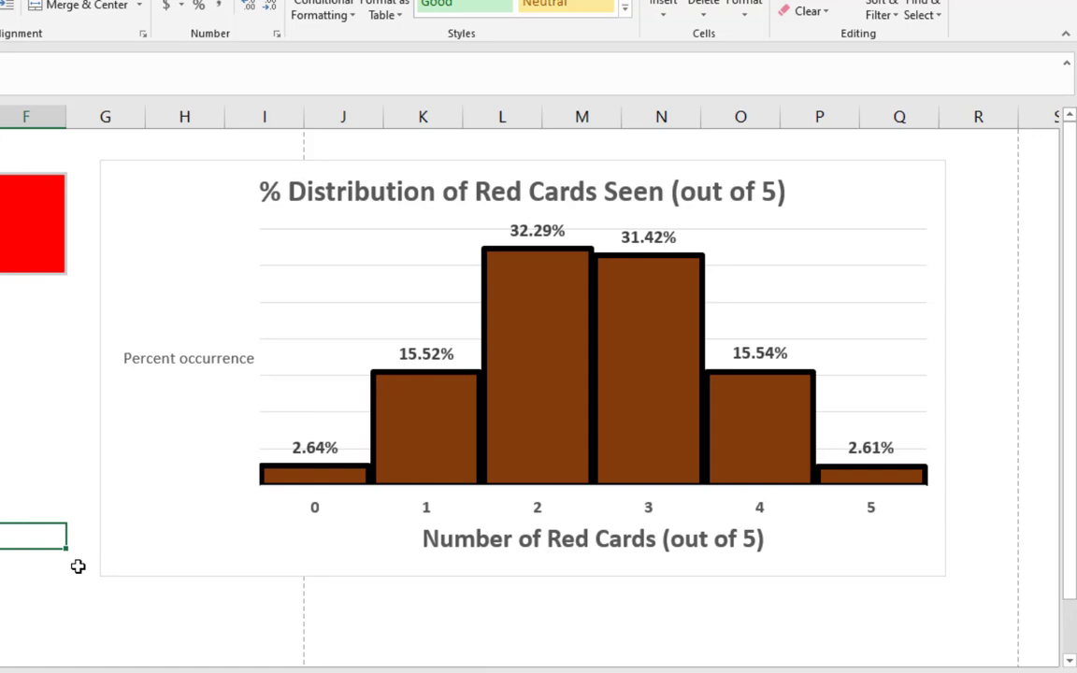
- Recalculate the worksheet nine times with F9 so labels update to values like 2.60%, 15.41%, 31.17%
{"action": "key", "text": "F9"}
{"action": "key", "text": "F9"}
{"action": "key", "text": "F9"}
{"action": "key", "text": "F9"}
{"action": "key", "text": "F9"}
{"action": "key", "text": "F9"}
{"action": "key", "text": "F9"}
{"action": "key", "text": "F9"}
{"action": "key", "text": "F9"}
{"action": "key", "text": "F9"}
{"action": "key", "text": "F9"}
{"action": "key", "text": "F9"}
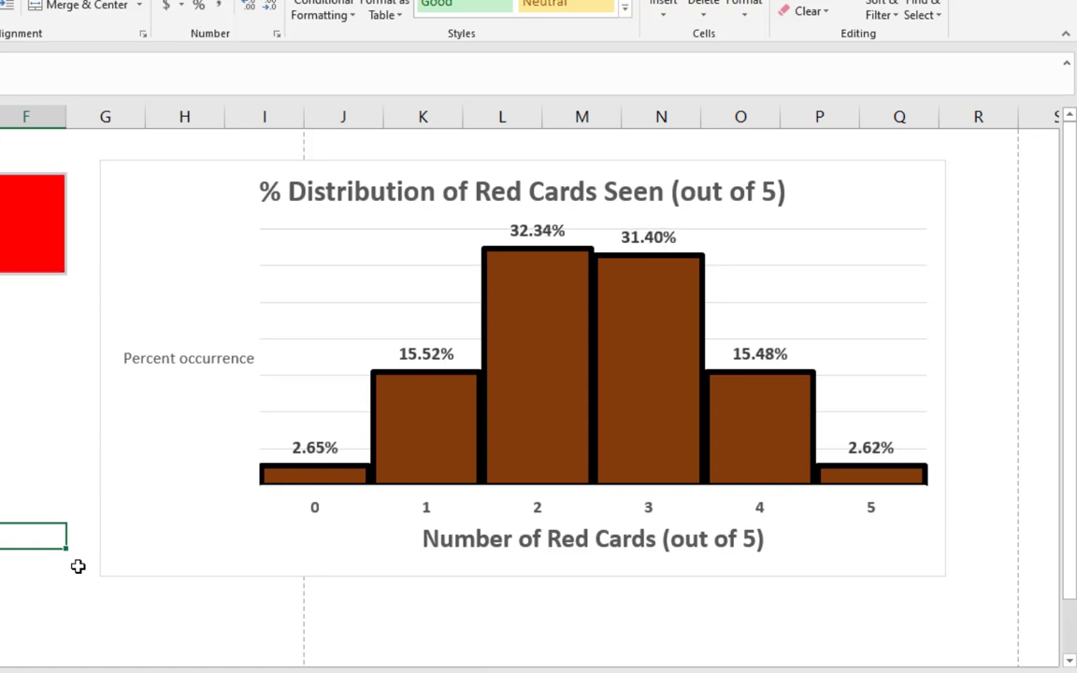
{"action": "key", "text": "F9"}
{"action": "key", "text": "F9"}
{"action": "key", "text": "F9"}
{"action": "key", "text": "F9"}
{"action": "key", "text": "F9"}
{"action": "key", "text": "F9"}
{"action": "key", "text": "F9"}
{"action": "key", "text": "F9"}
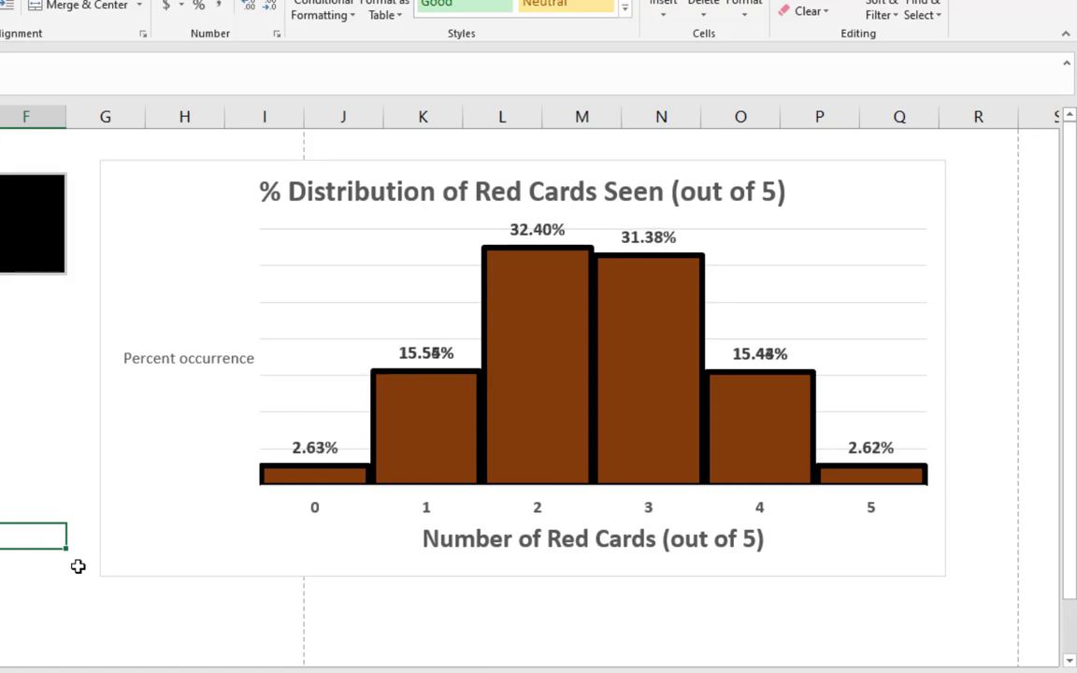
{"action": "key", "text": "F9"}
{"action": "key", "text": "F9"}
{"action": "key", "text": "F9"}
{"action": "key", "text": "F9"}
{"action": "key", "text": "F9"}
{"action": "key", "text": "F9"}
{"action": "key", "text": "F9"}
{"action": "key", "text": "F9"}
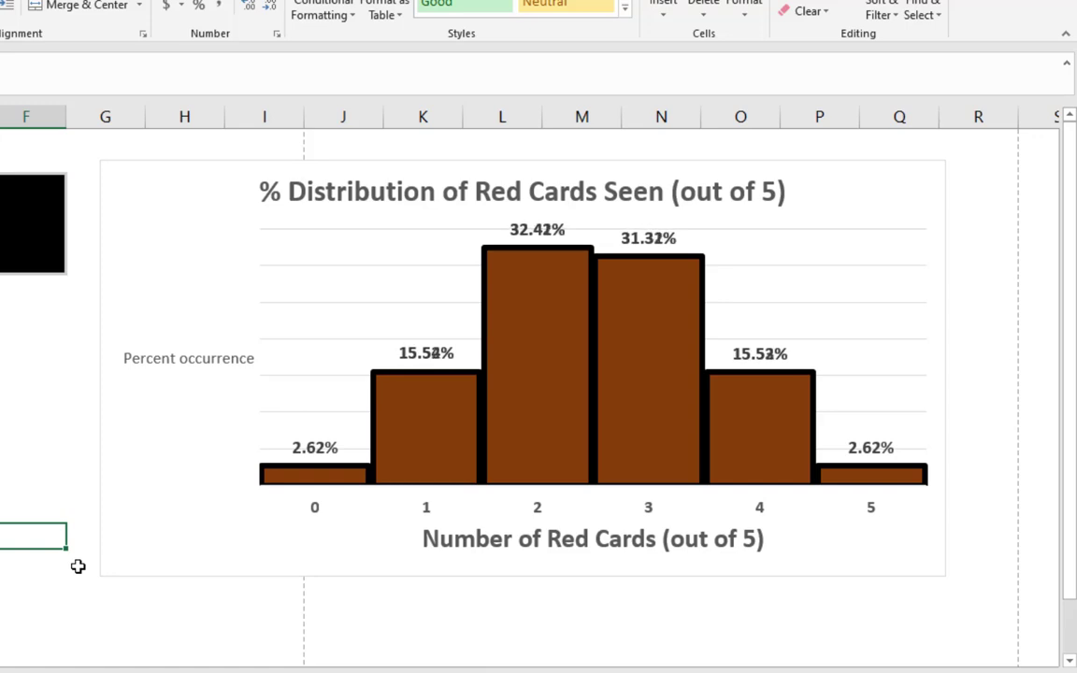
{"action": "key", "text": "F9"}
{"action": "key", "text": "F9"}
{"action": "key", "text": "F9"}
{"action": "key", "text": "F9"}
{"action": "key", "text": "F9"}
{"action": "key", "text": "F9"}
{"action": "key", "text": "F9"}
{"action": "key", "text": "F9"}
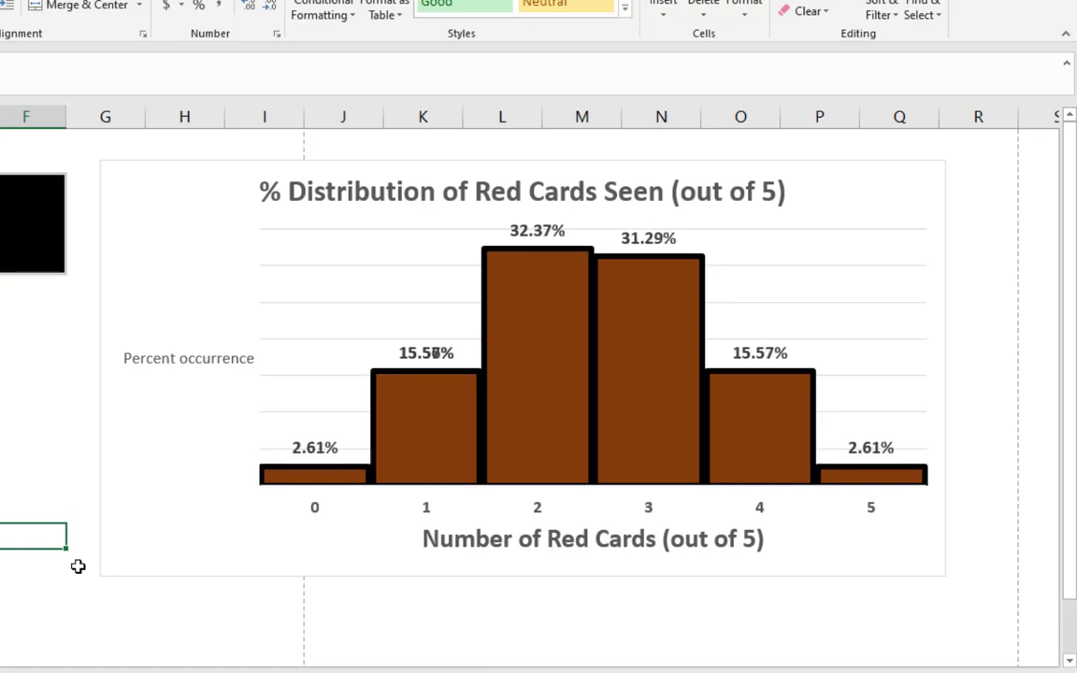
{"action": "key", "text": "F9"}
{"action": "key", "text": "F9"}
{"action": "key", "text": "F9"}
{"action": "key", "text": "F9"}
{"action": "key", "text": "F9"}
{"action": "key", "text": "F9"}
{"action": "key", "text": "F9"}
{"action": "key", "text": "F9"}
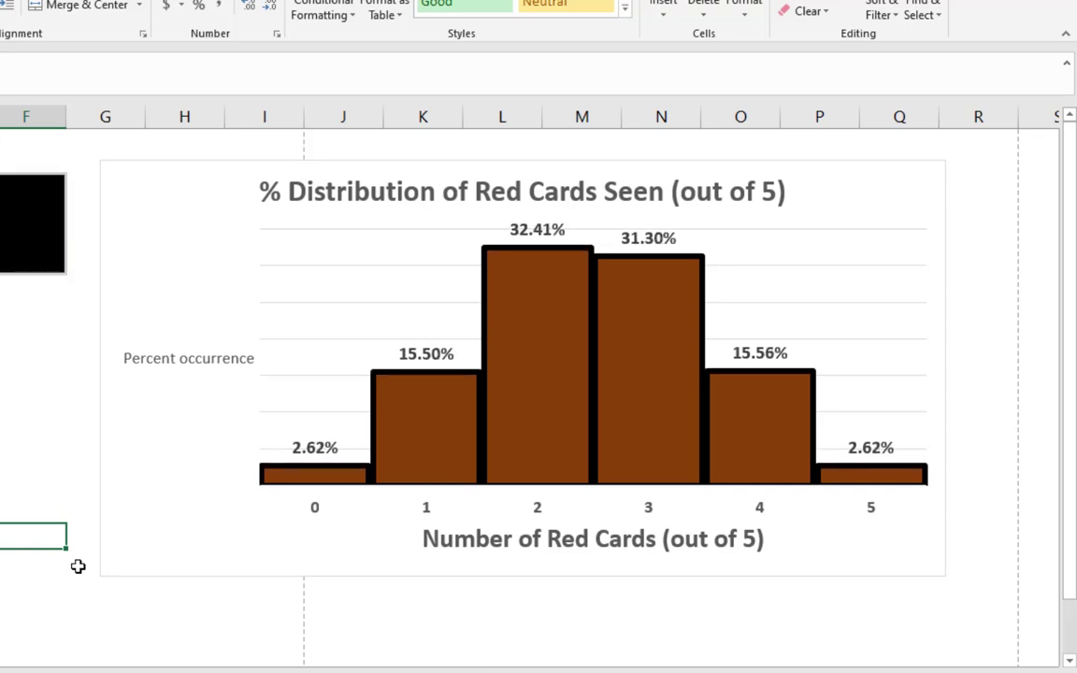
{"action": "key", "text": "F9"}
{"action": "key", "text": "F9"}
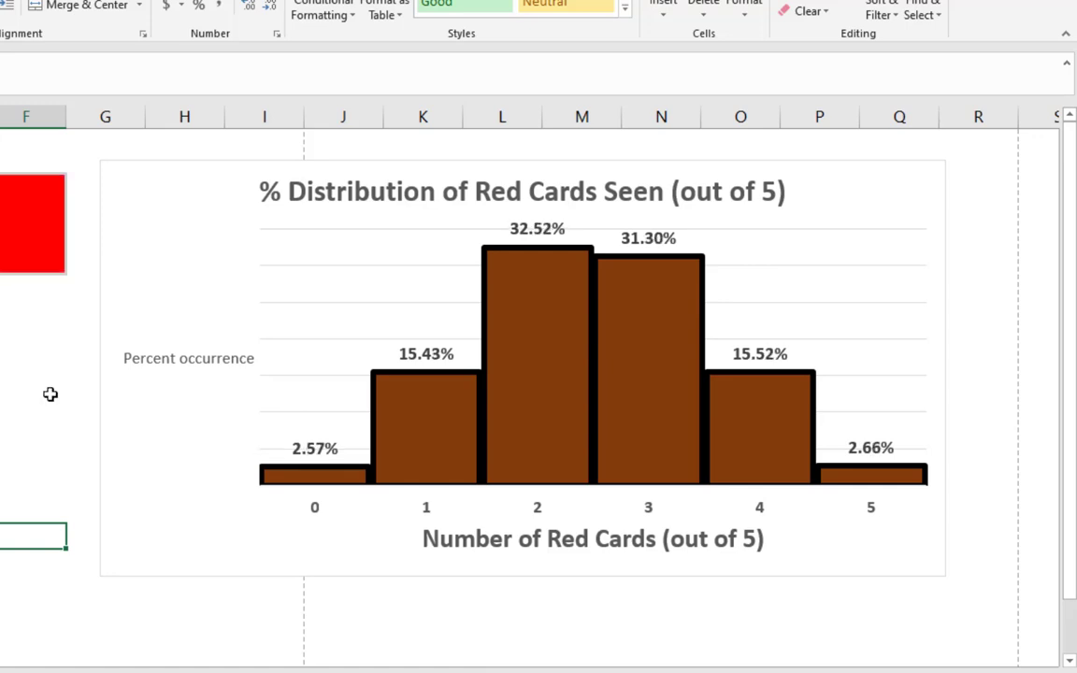
{"action": "key", "text": "F9"}
{"action": "key", "text": "F9"}
{"action": "key", "text": "F9"}
{"action": "key", "text": "F9"}
{"action": "key", "text": "F9"}
{"action": "key", "text": "F9"}
{"action": "key", "text": "F9"}
{"action": "key", "text": "F9"}
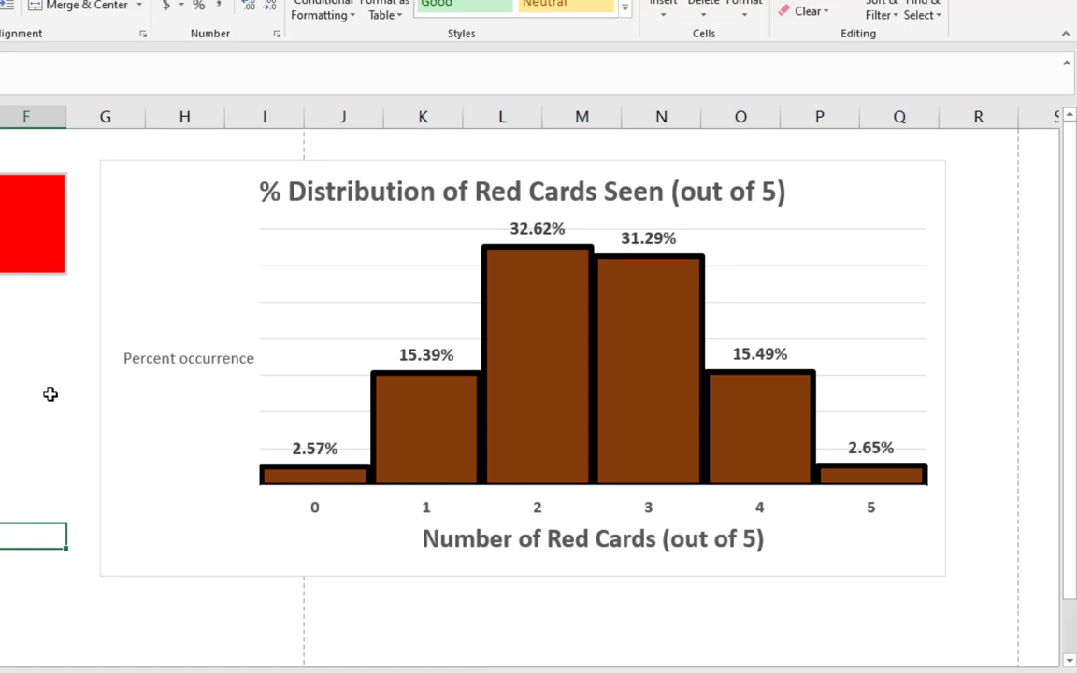
{"action": "key", "text": "F9"}
{"action": "key", "text": "F9"}
{"action": "key", "text": "F9"}
{"action": "key", "text": "F9"}
{"action": "key", "text": "F9"}
{"action": "key", "text": "F9"}
{"action": "key", "text": "F9"}
{"action": "key", "text": "F9"}
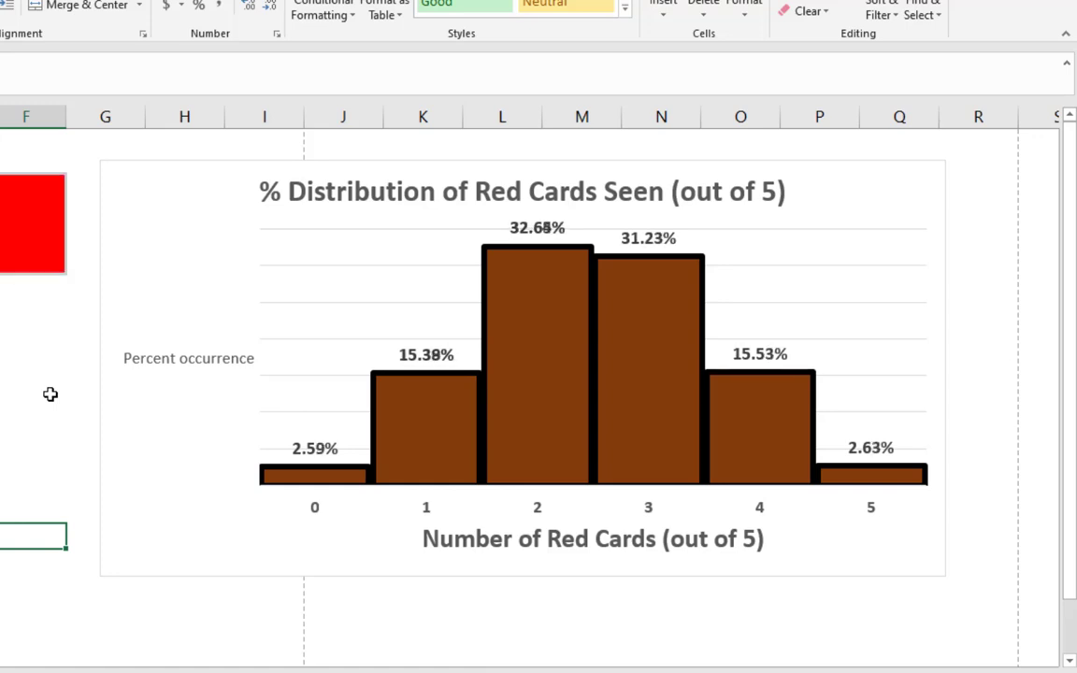
{"action": "key", "text": "F9"}
{"action": "key", "text": "F9"}
{"action": "key", "text": "F9"}
{"action": "key", "text": "F9"}
{"action": "key", "text": "F9"}
{"action": "key", "text": "F9"}
{"action": "key", "text": "F9"}
{"action": "key", "text": "F9"}
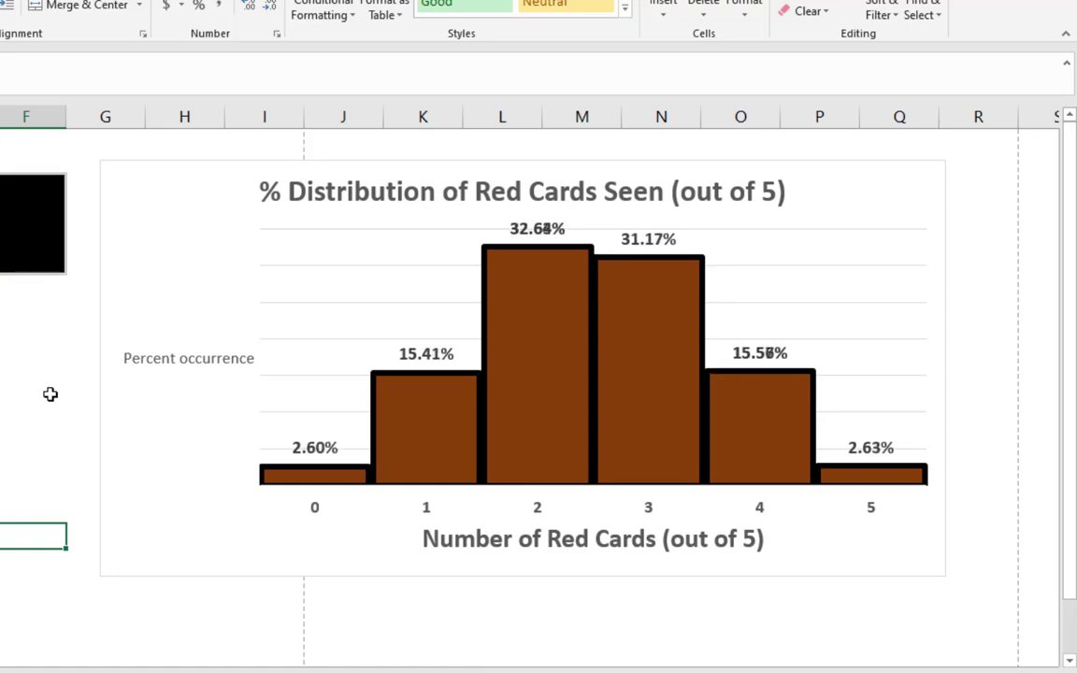